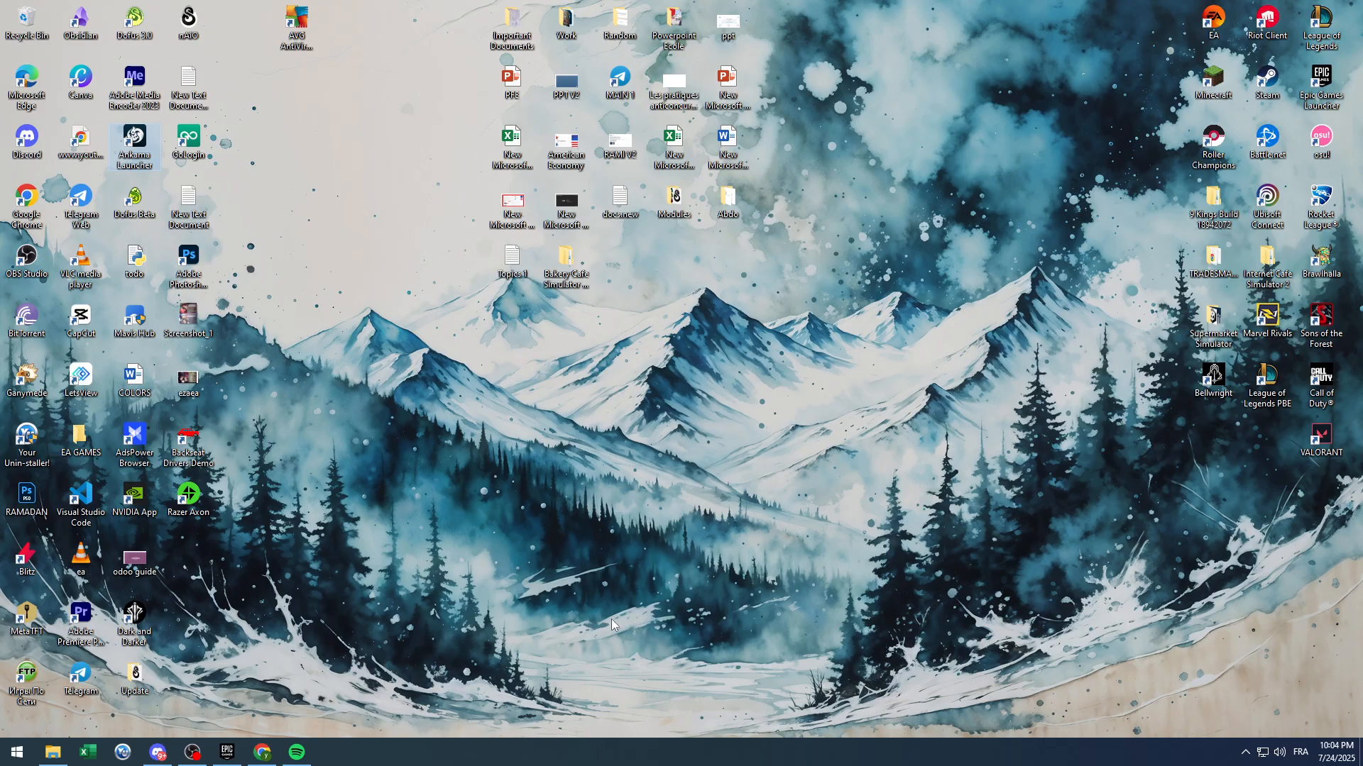
Bring the Spotify home page to the front over the Windows desktop
{"action": "left_click", "coordinate": [295, 752]}
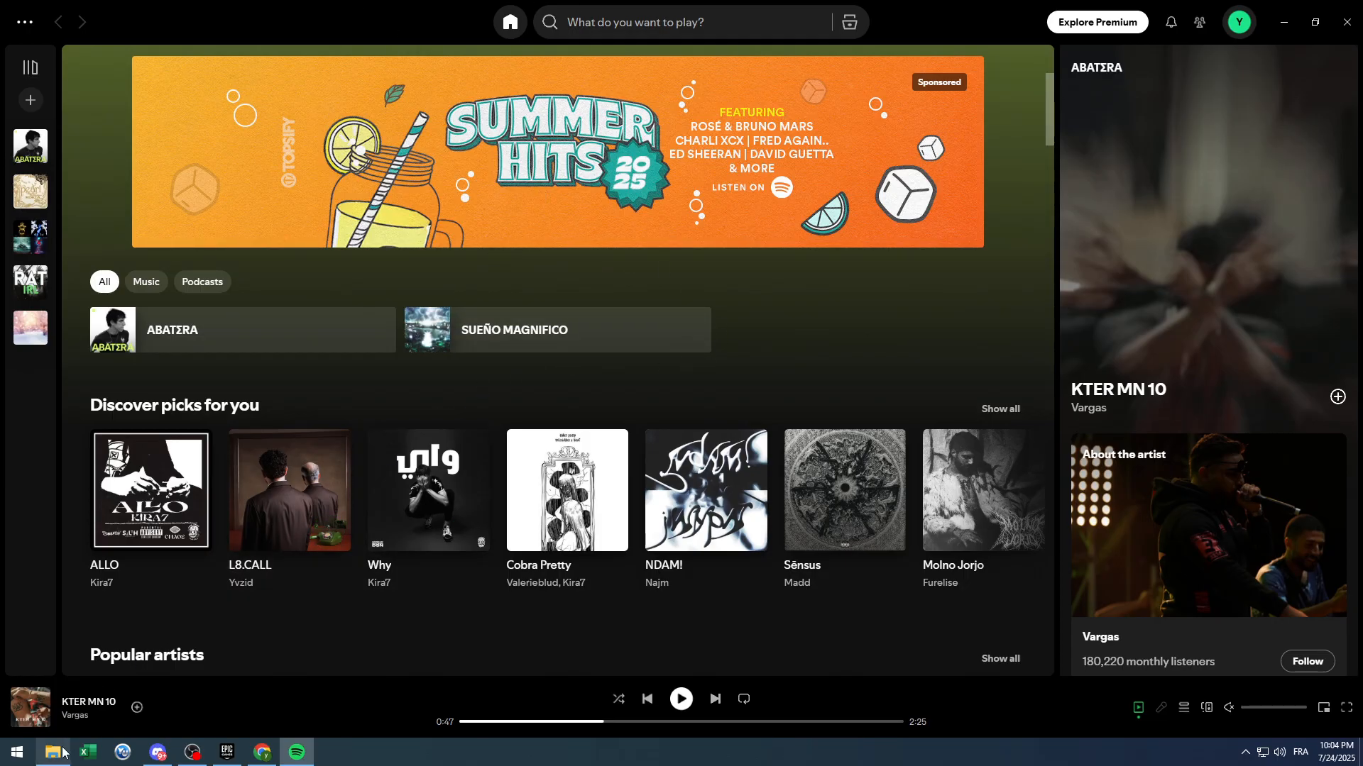
{"action": "mouse_move", "coordinate": [51, 753]}
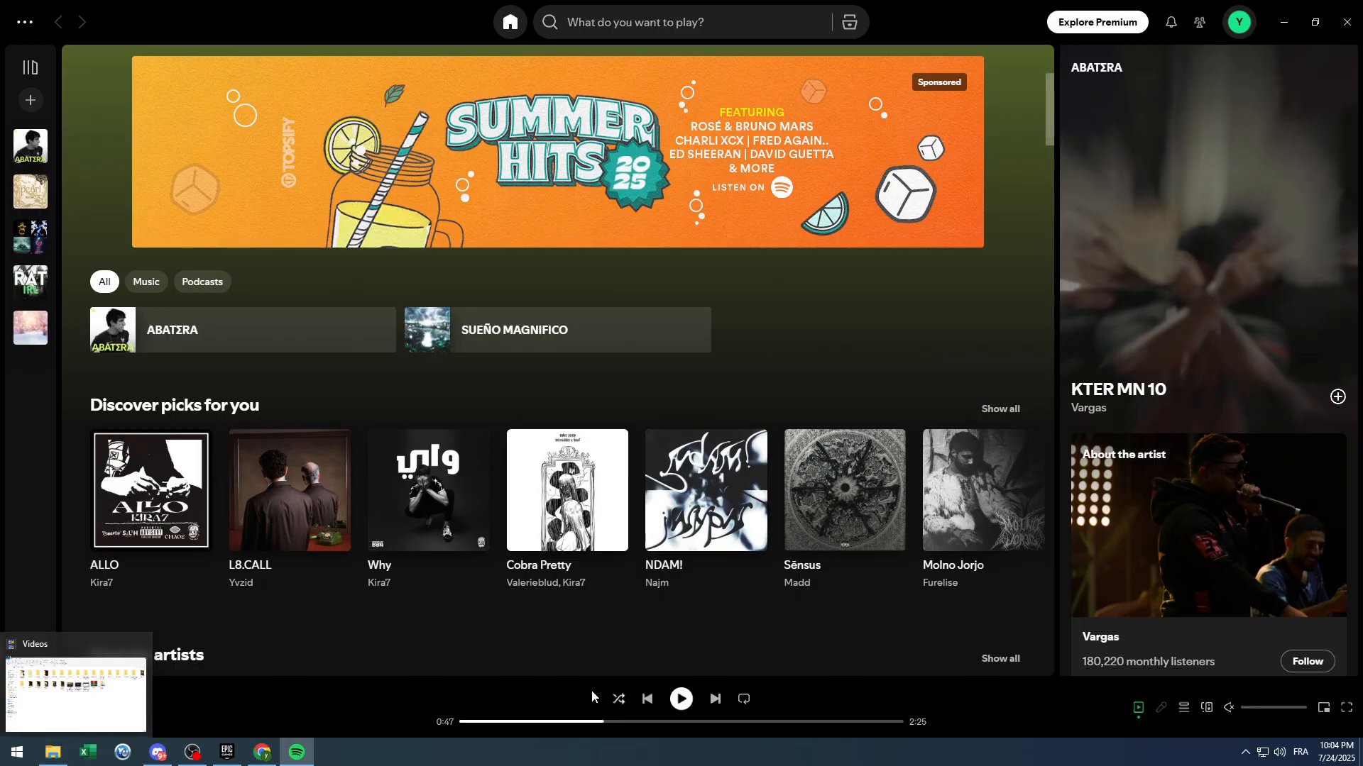
From Windows search, show This PC and select Local Disk (C:) to check its free space
{"action": "left_click", "coordinate": [16, 753]}
{"action": "type", "text": "this"}
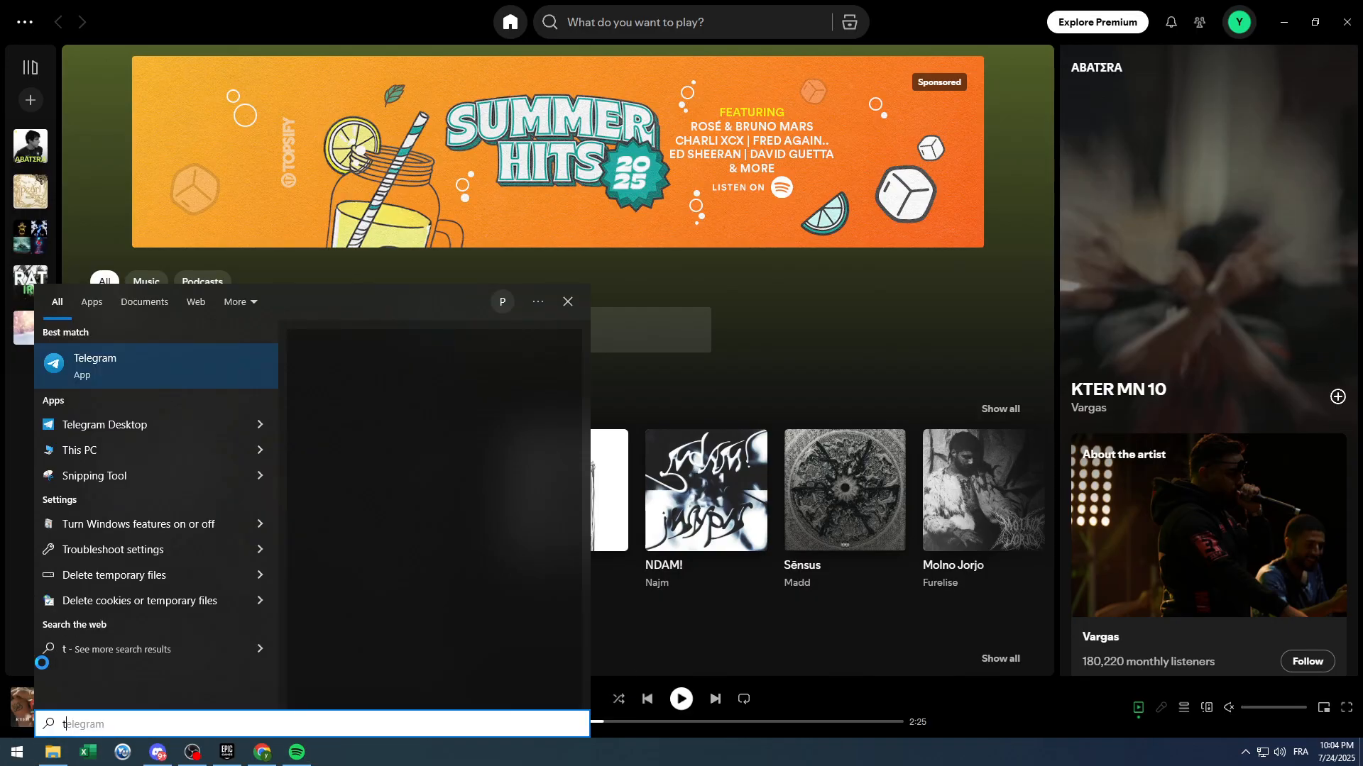
{"action": "key", "text": "Return"}
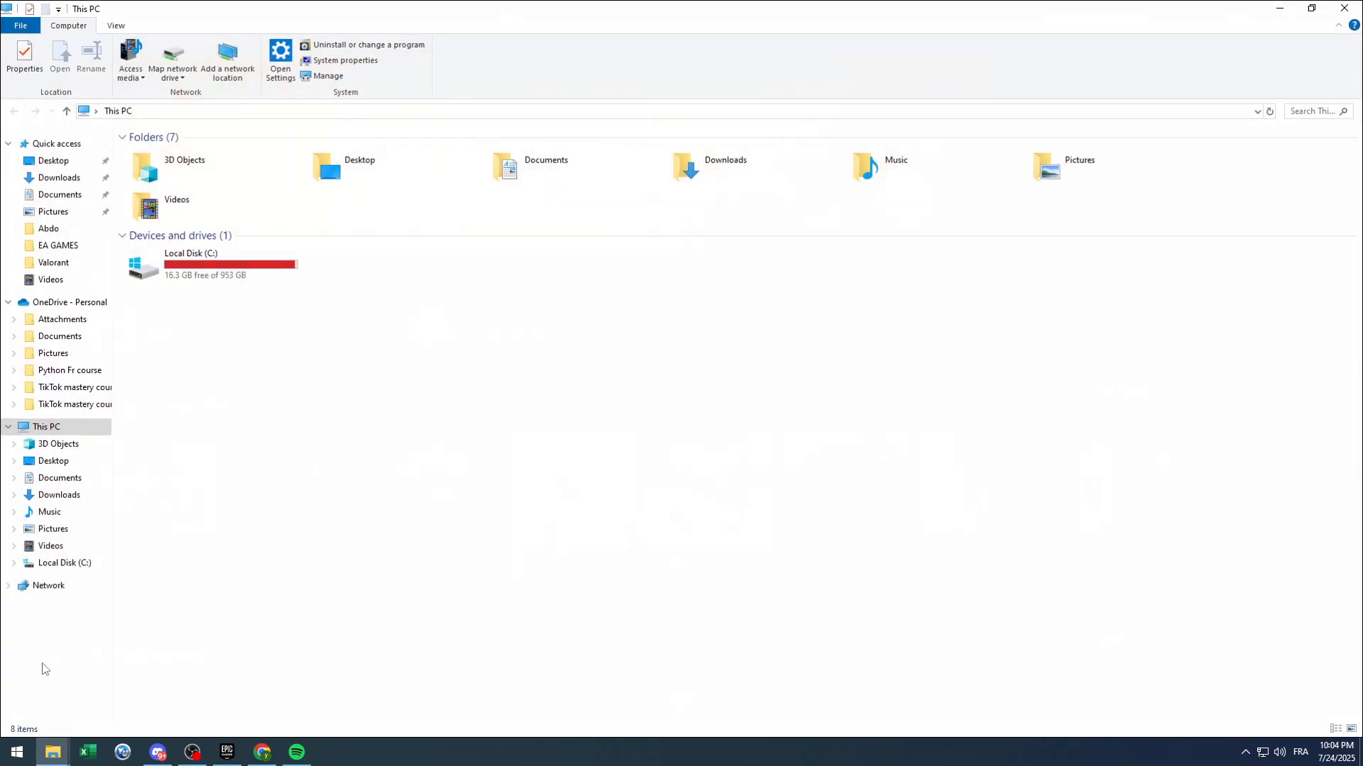
{"action": "left_click_drag", "start_coordinate": [347, 365], "coordinate": [164, 245]}
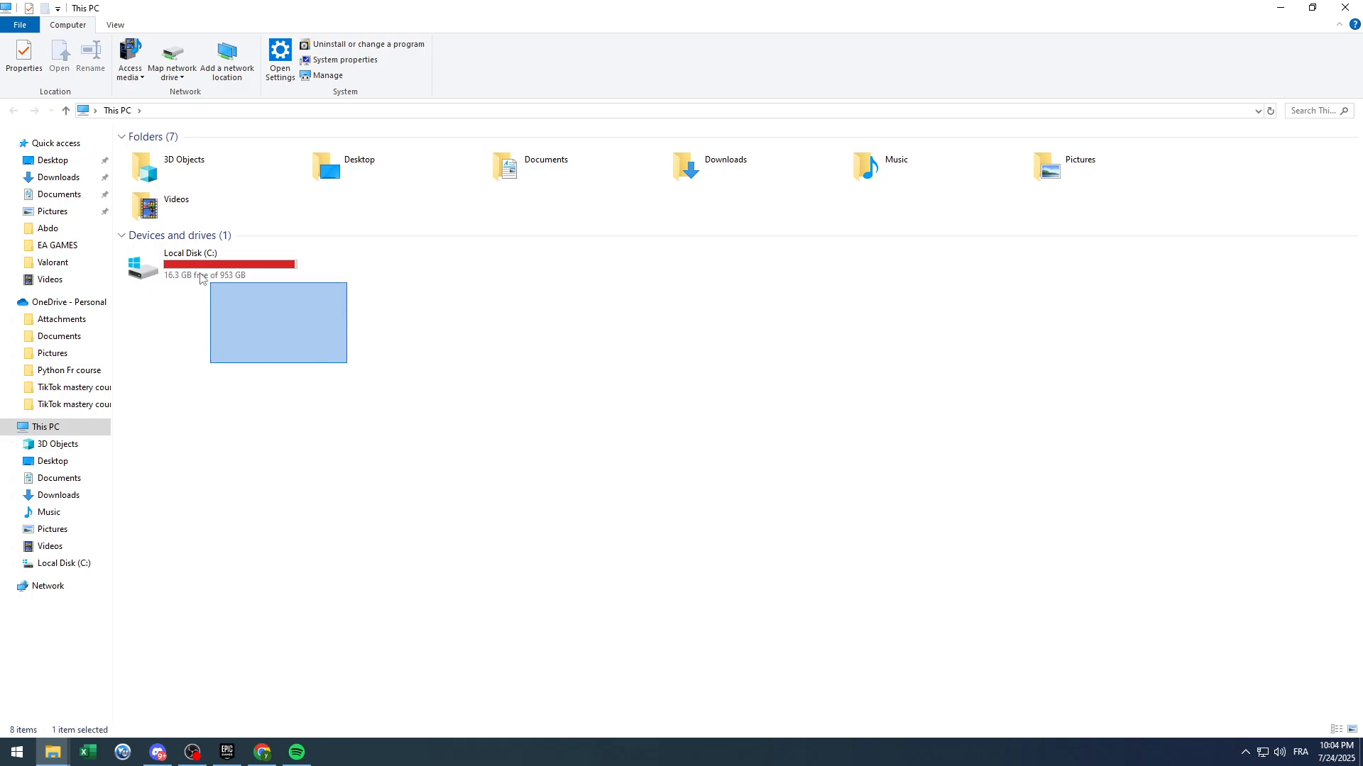
{"action": "left_click_drag", "start_coordinate": [357, 315], "coordinate": [218, 273]}
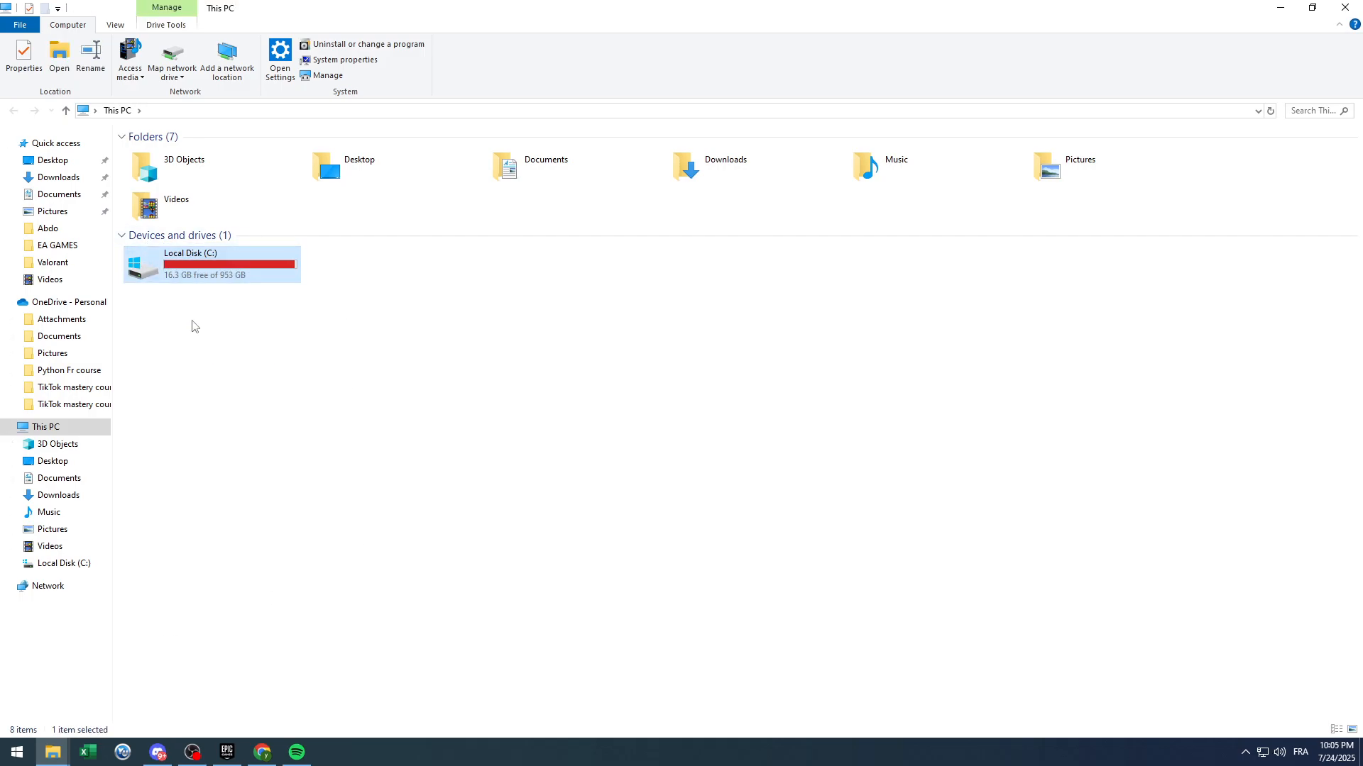
{"action": "left_click", "coordinate": [161, 320]}
{"action": "left_click_drag", "start_coordinate": [161, 320], "coordinate": [346, 273]}
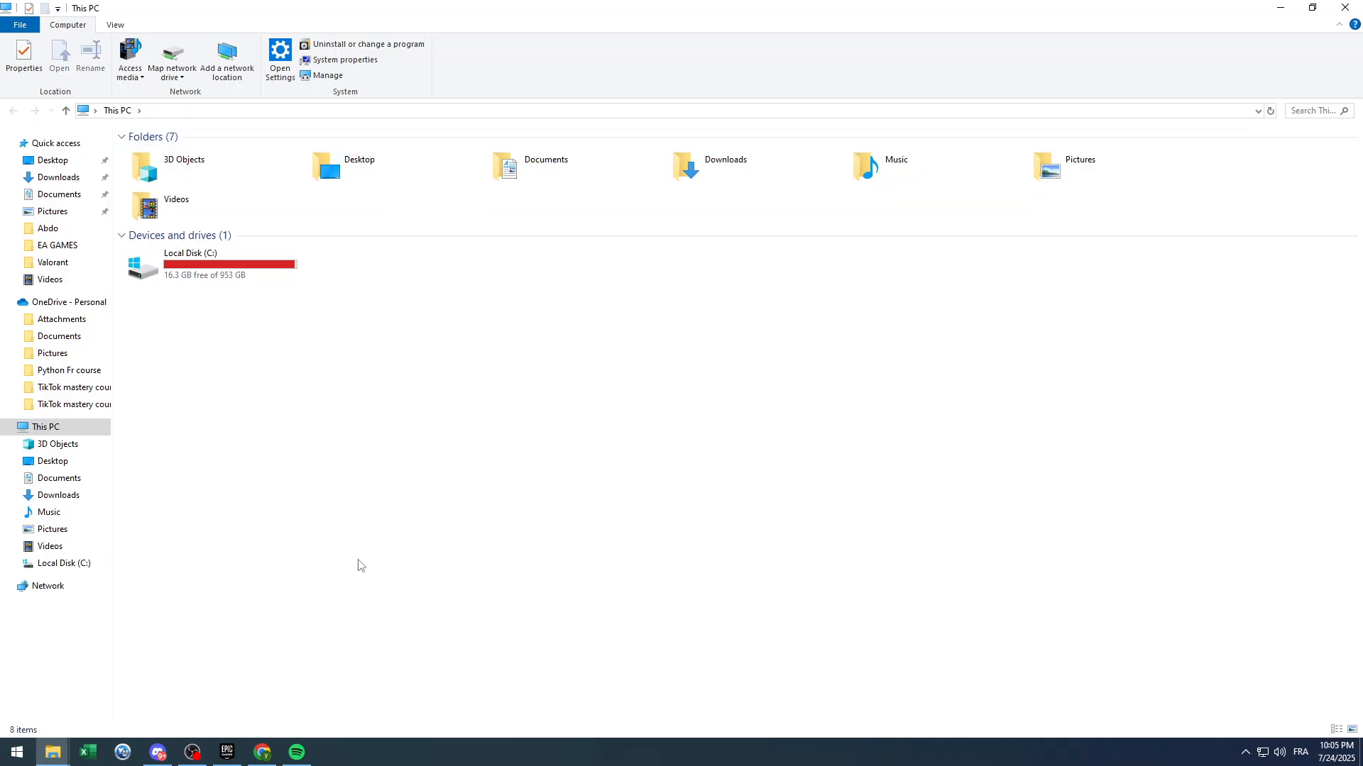
Recheck the C: drive in This PC, confirming 16.3 GB free of 953 GB
{"action": "left_click", "coordinate": [296, 752]}
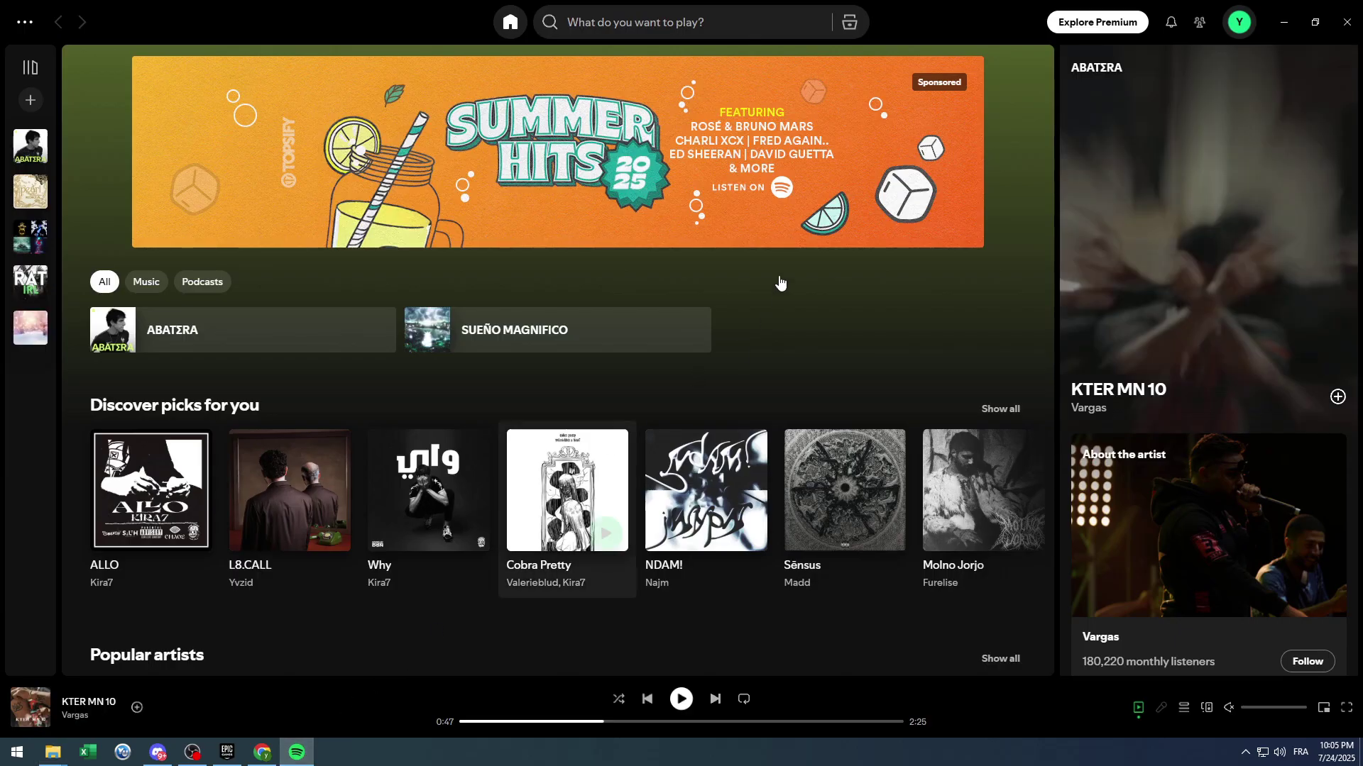
{"action": "left_click", "coordinate": [1283, 21]}
{"action": "mouse_move", "coordinate": [361, 297]}
{"action": "left_mouse_down"}
{"action": "mouse_move", "coordinate": [232, 284]}
{"action": "mouse_move", "coordinate": [192, 303]}
{"action": "left_mouse_up"}
{"action": "left_click", "coordinate": [330, 319]}
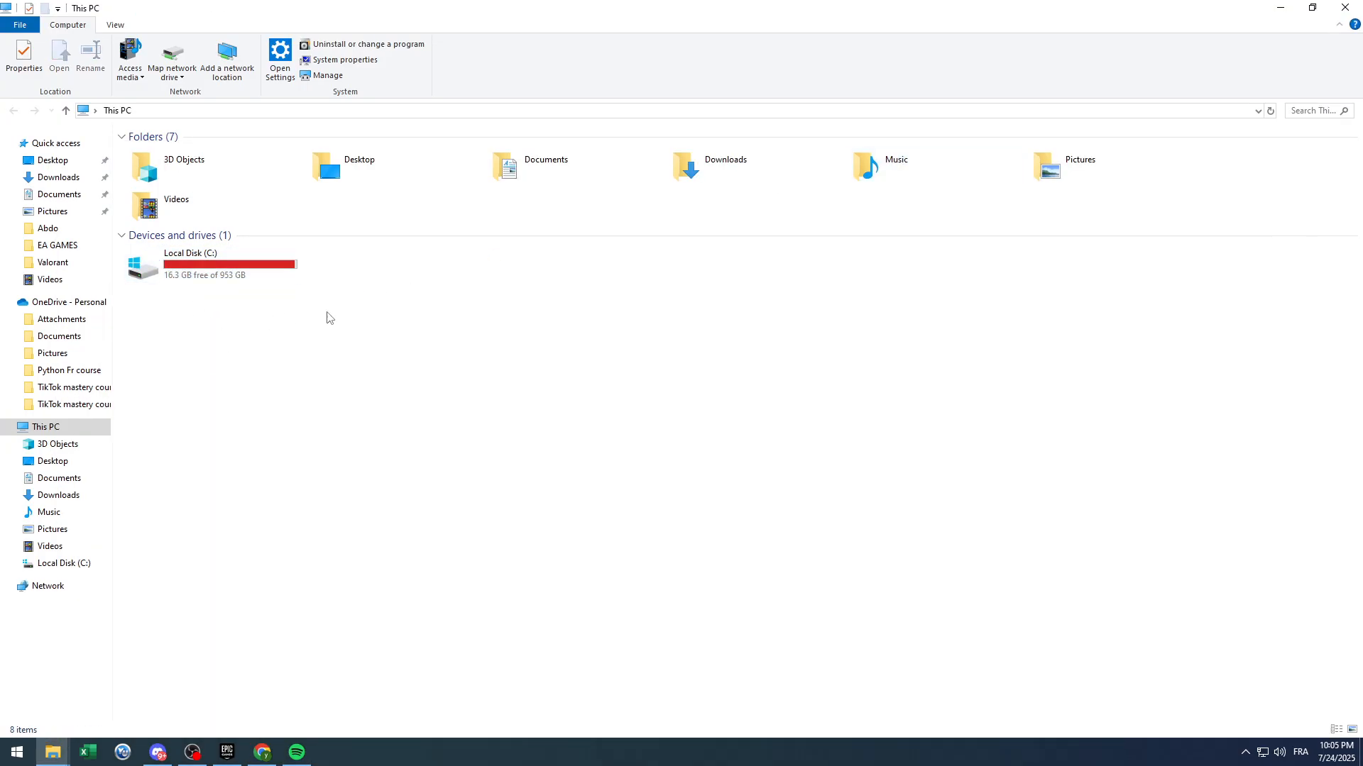
{"action": "left_click_drag", "start_coordinate": [331, 321], "coordinate": [235, 277]}
{"action": "left_click", "coordinate": [393, 339]}
Switch between Spotify and This PC, then reach Apps & features via a Windows search for 'app'
{"action": "left_click", "coordinate": [296, 751]}
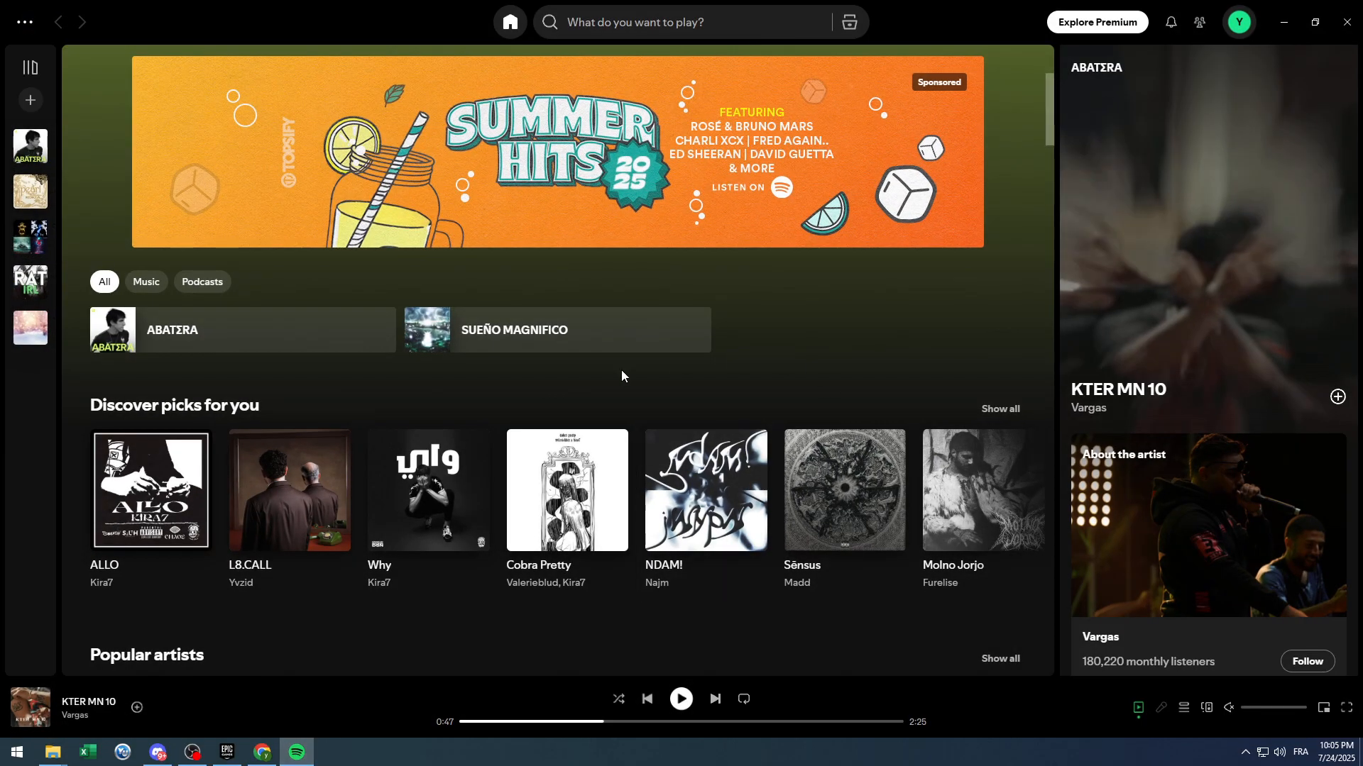
{"action": "left_click", "coordinate": [296, 752]}
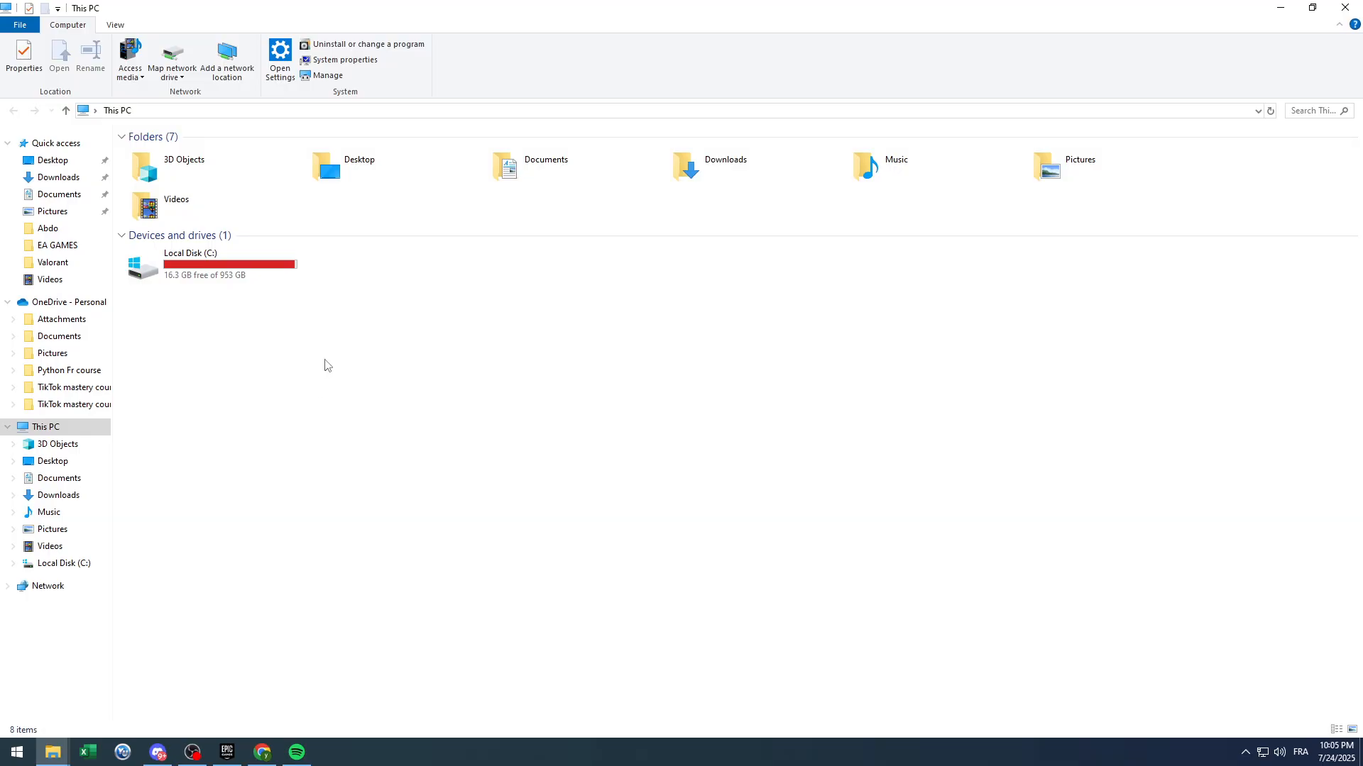
{"action": "left_click", "coordinate": [297, 752]}
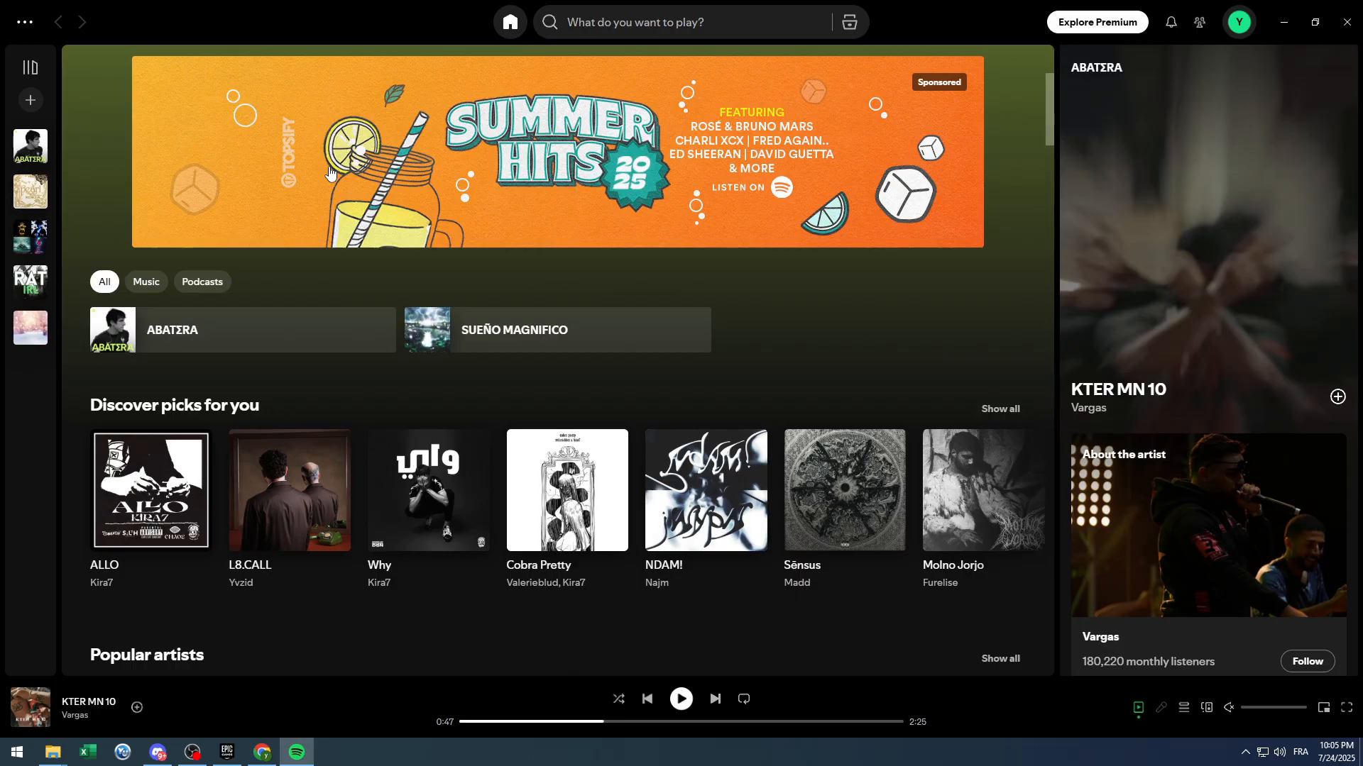
{"action": "left_click", "coordinate": [1283, 22]}
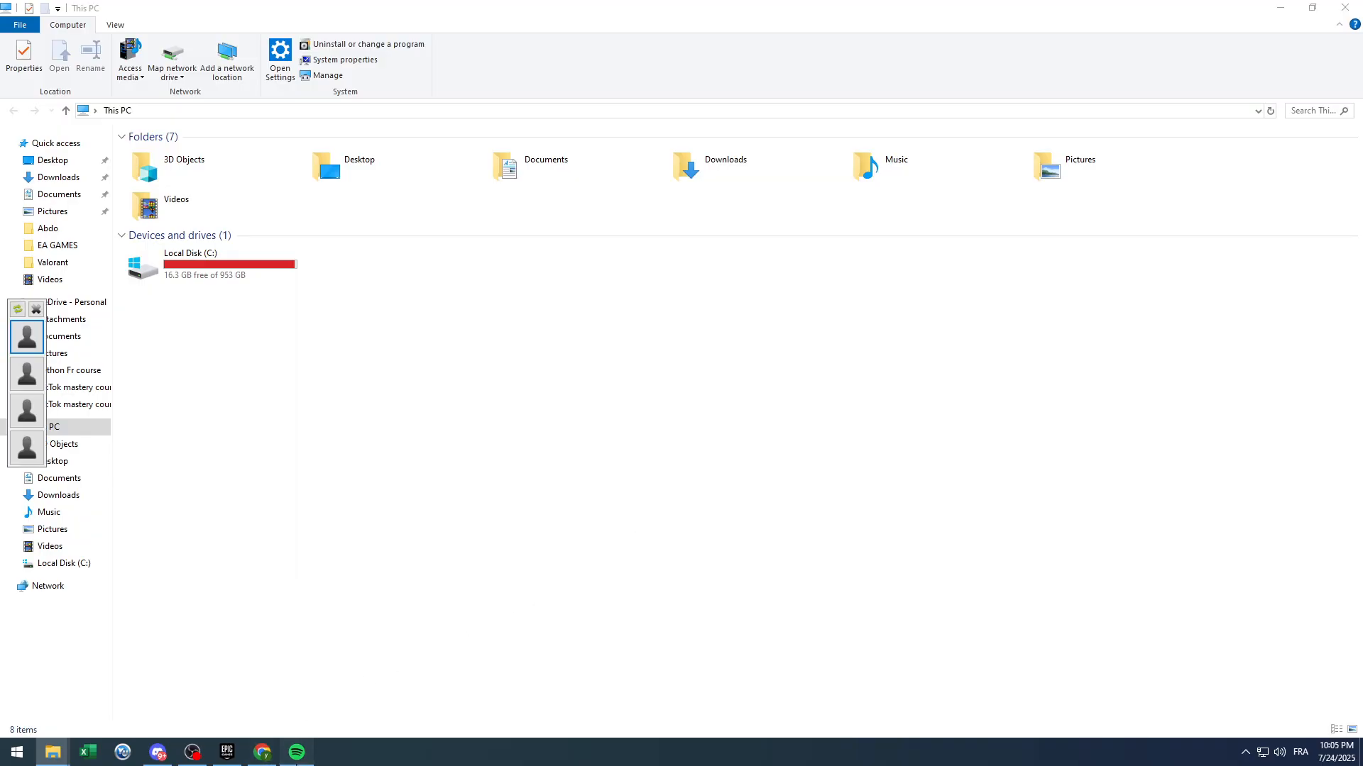
{"action": "left_click", "coordinate": [296, 753]}
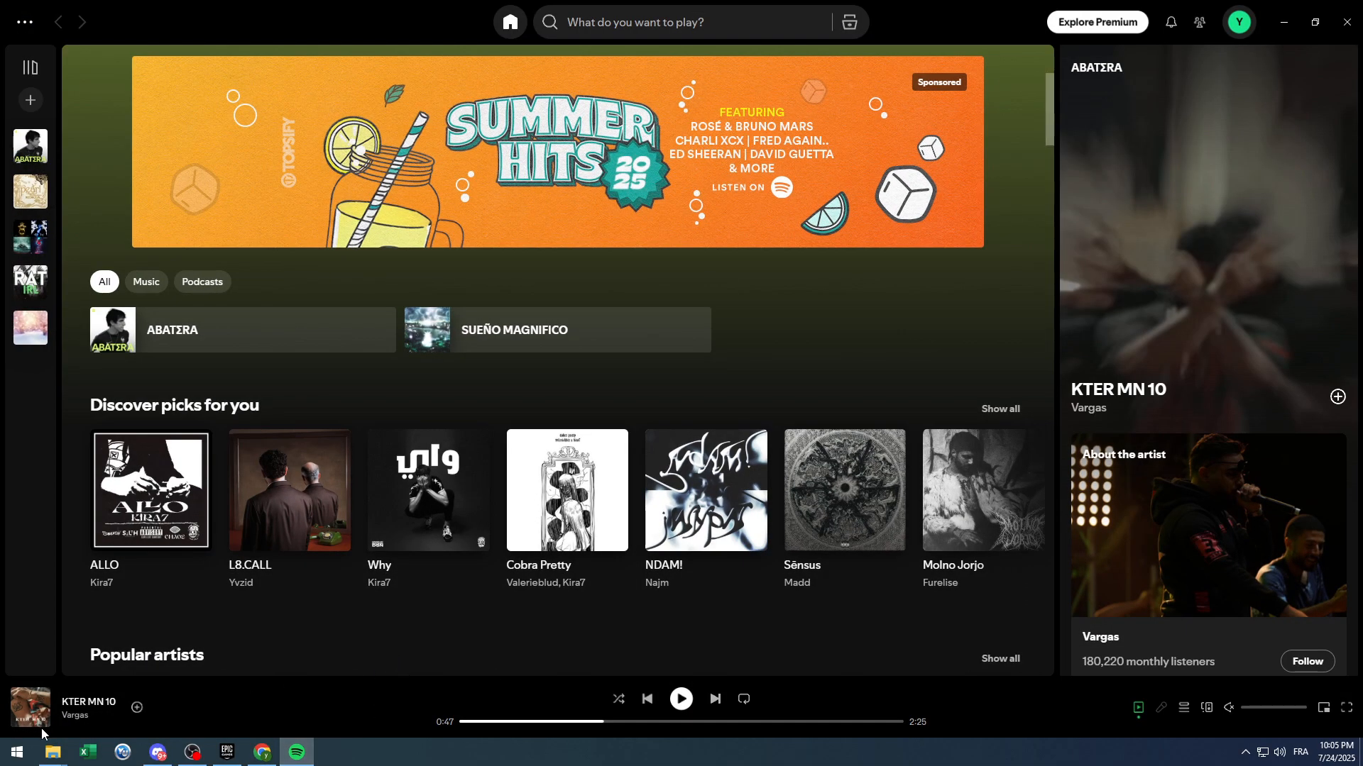
{"action": "left_click", "coordinate": [16, 752]}
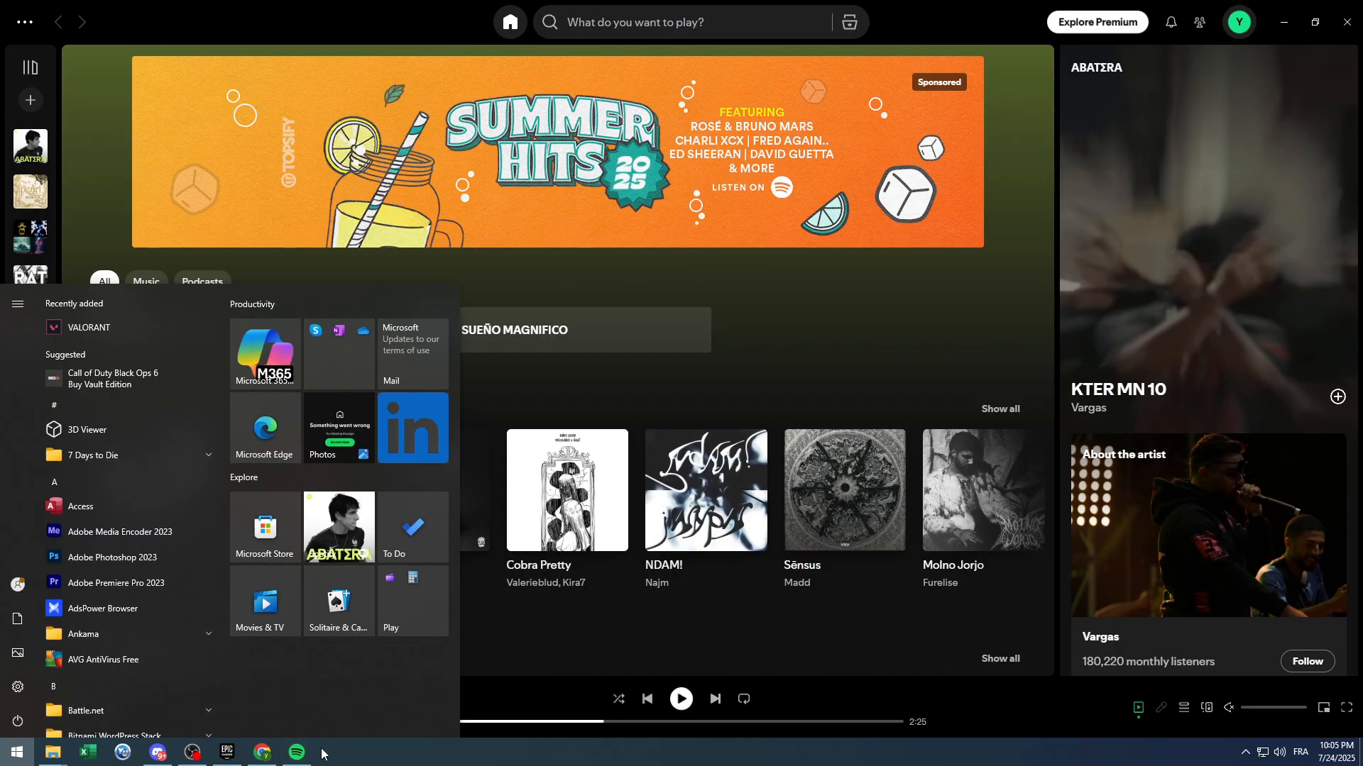
{"action": "type", "text": "app"}
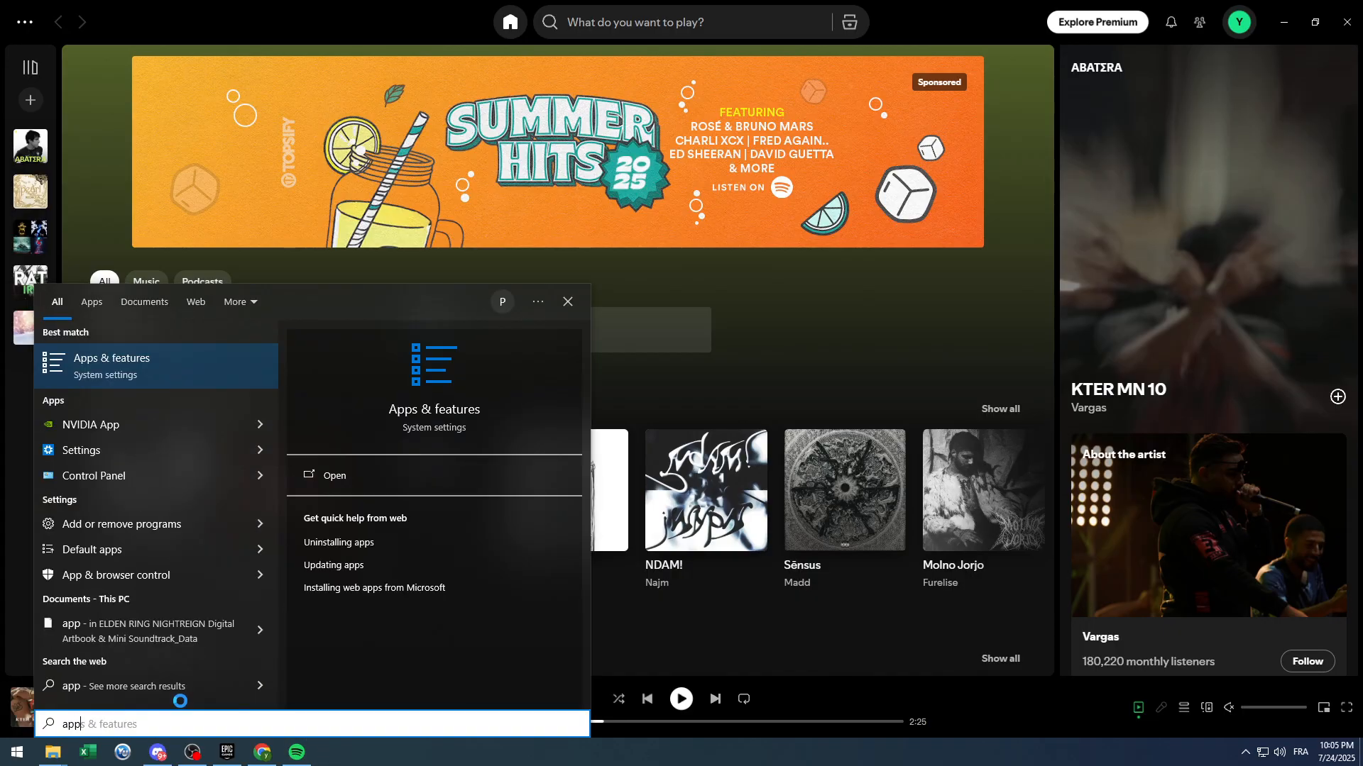
{"action": "key", "text": "Return"}
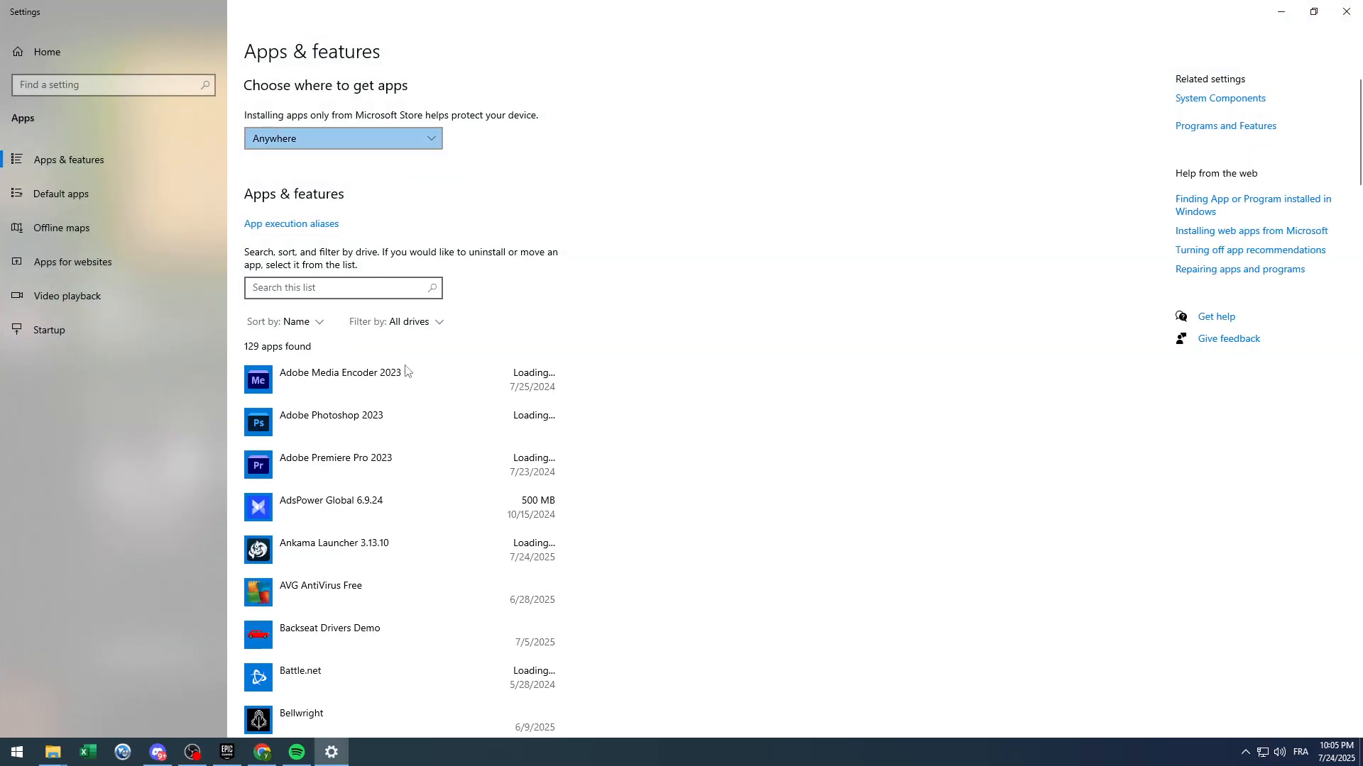
{"action": "scroll", "coordinate": [537, 385], "scroll_direction": "down", "scroll_amount": 6}
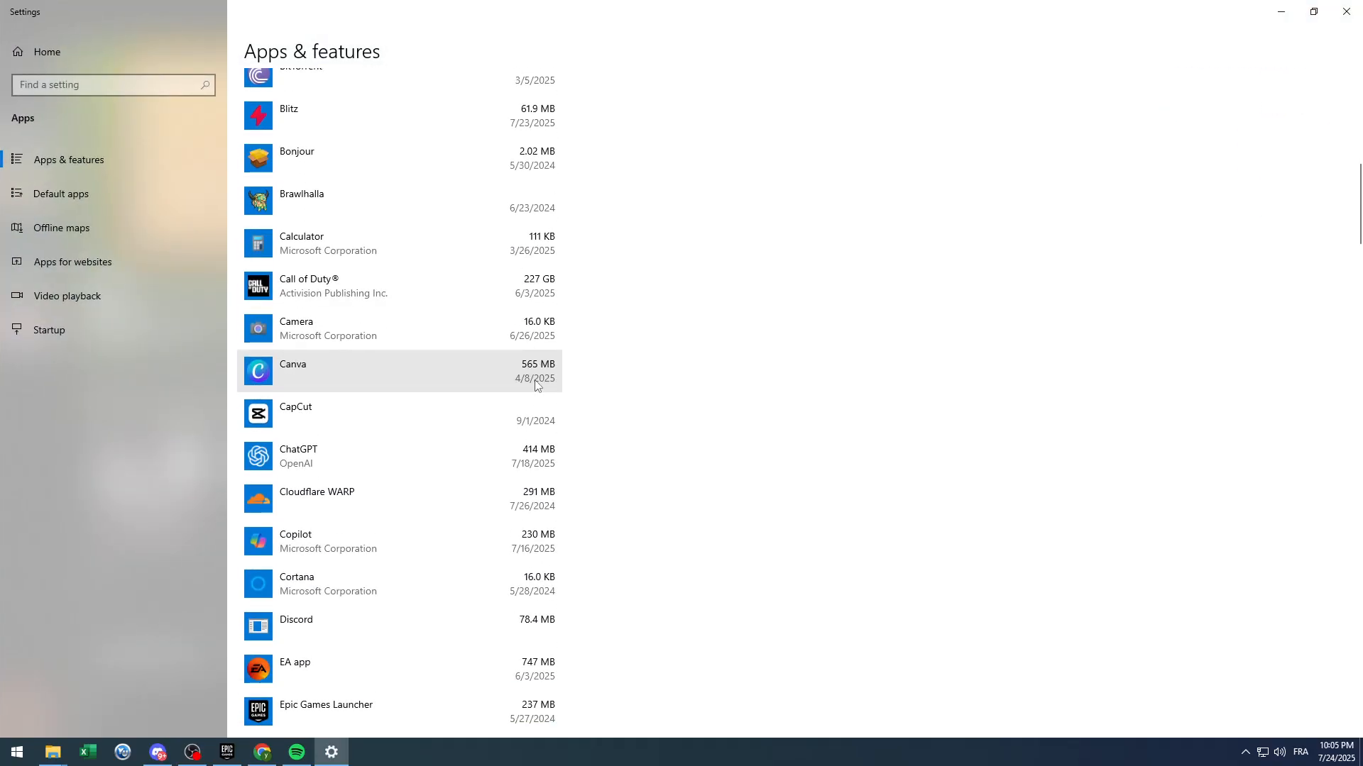
Expand Spotify's entry in Apps & features to reveal Uninstall, then return to Spotify
{"action": "left_click", "coordinate": [537, 385]}
{"action": "scroll", "coordinate": [470, 420], "scroll_direction": "down", "scroll_amount": 8}
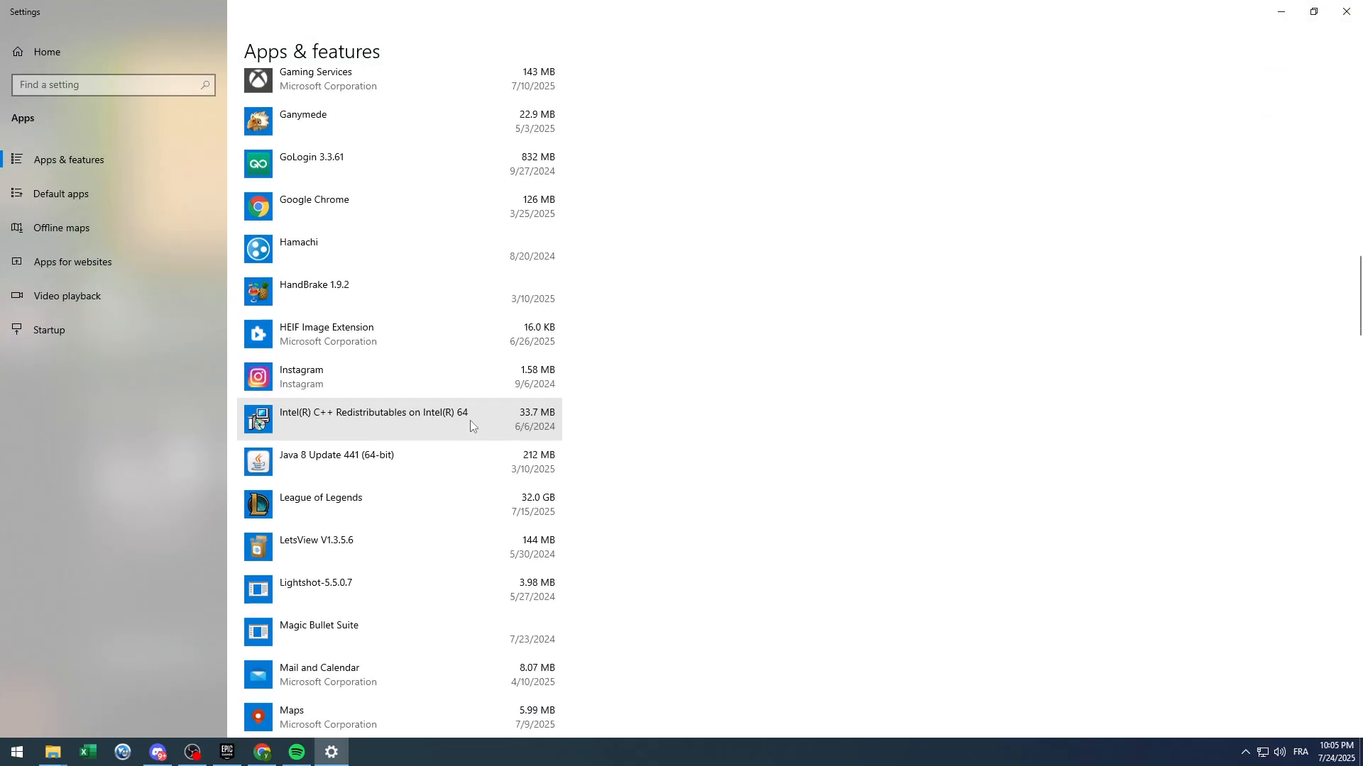
{"action": "scroll", "coordinate": [469, 421], "scroll_direction": "down", "scroll_amount": 2}
{"action": "scroll", "coordinate": [446, 399], "scroll_direction": "down", "scroll_amount": 2}
{"action": "scroll", "coordinate": [352, 277], "scroll_direction": "down", "scroll_amount": 8}
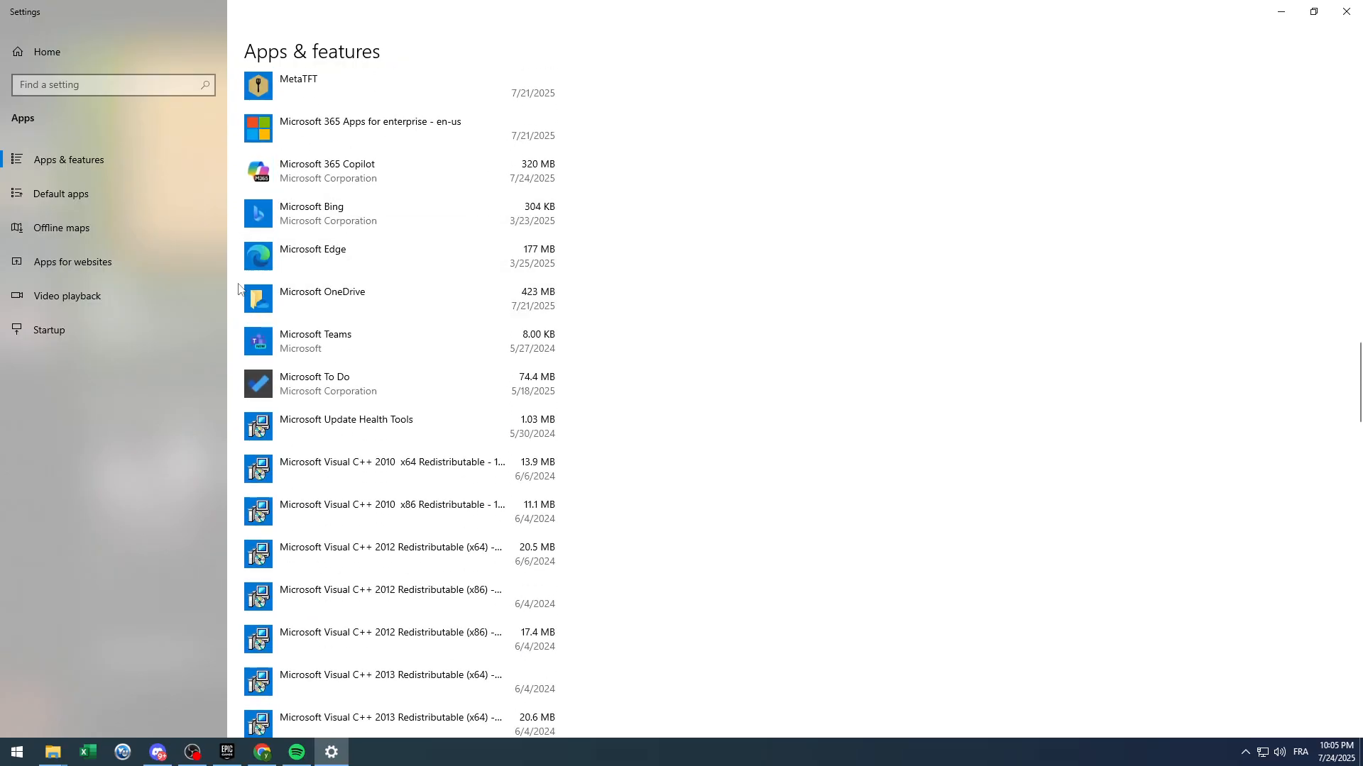
{"action": "scroll", "coordinate": [351, 294], "scroll_direction": "down", "scroll_amount": 8}
{"action": "scroll", "coordinate": [405, 320], "scroll_direction": "down", "scroll_amount": 8}
{"action": "scroll", "coordinate": [406, 325], "scroll_direction": "down", "scroll_amount": 3}
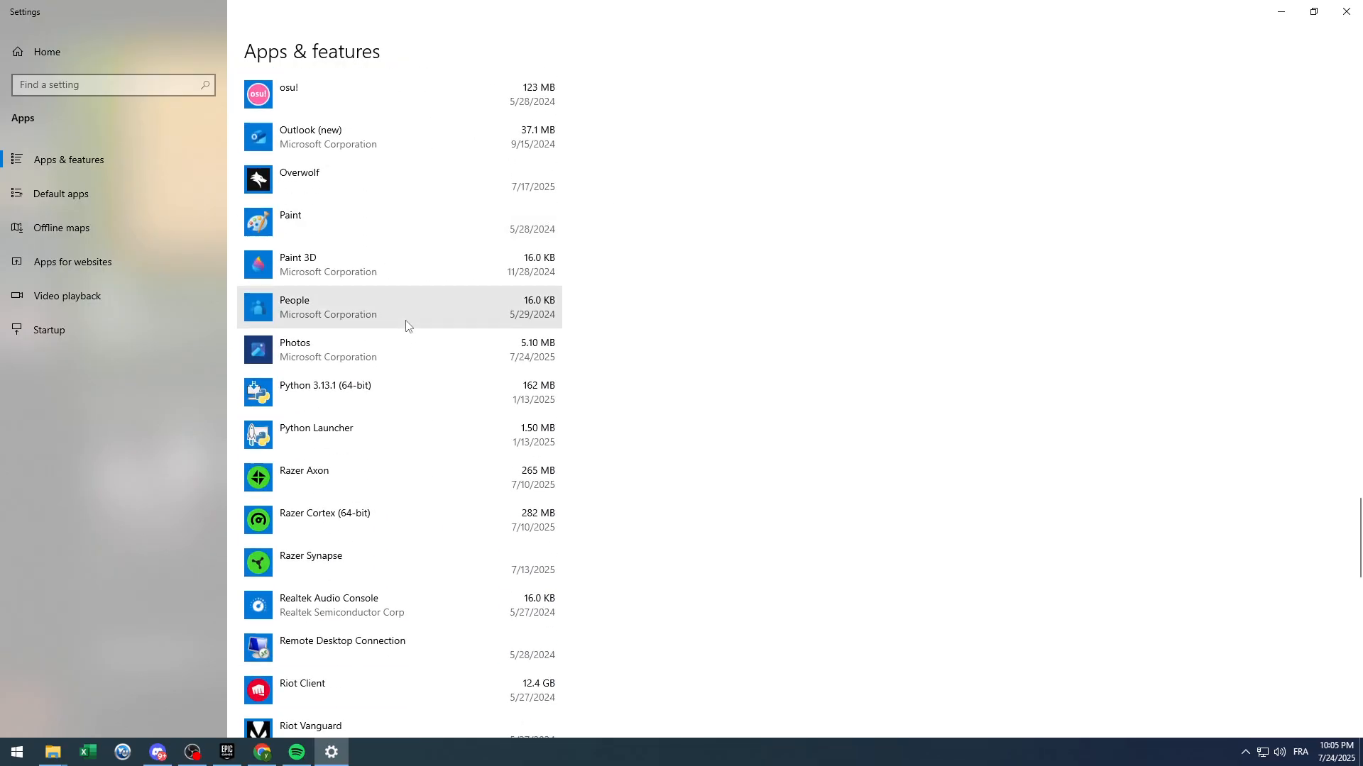
{"action": "scroll", "coordinate": [405, 325], "scroll_direction": "down", "scroll_amount": 8}
{"action": "left_click", "coordinate": [521, 378]}
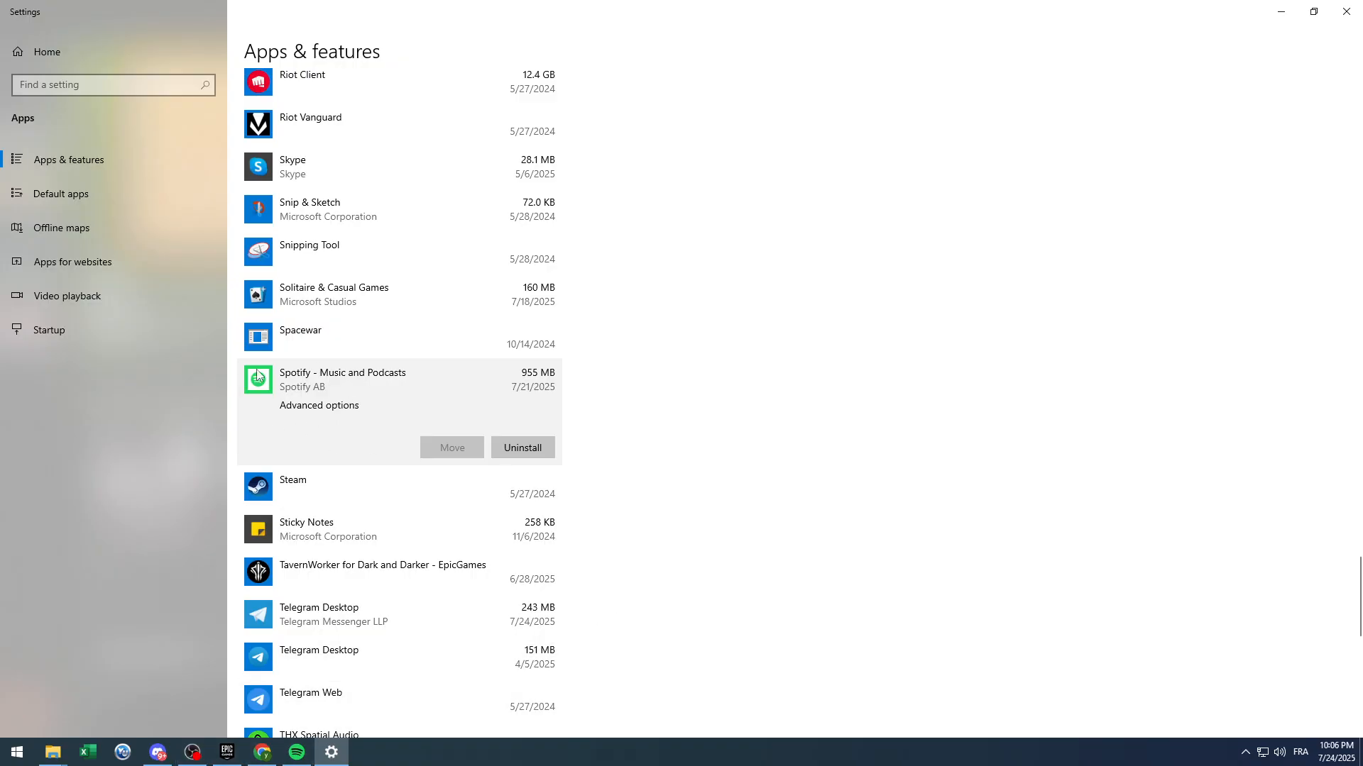
{"action": "left_click", "coordinate": [295, 751]}
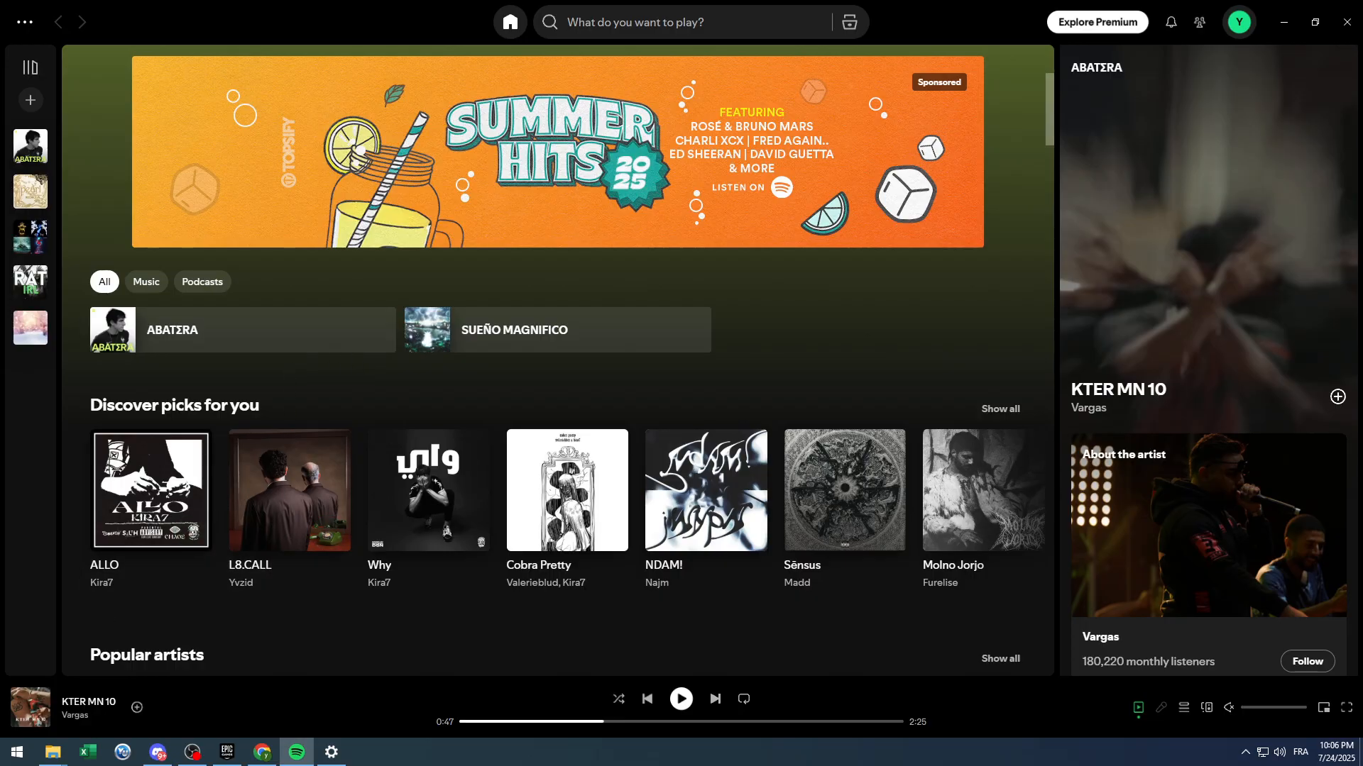
Launch Microsoft Store from Windows search, browse its home page, then minimize it back to Spotify
{"action": "left_click", "coordinate": [17, 751]}
{"action": "type", "text": "m"}
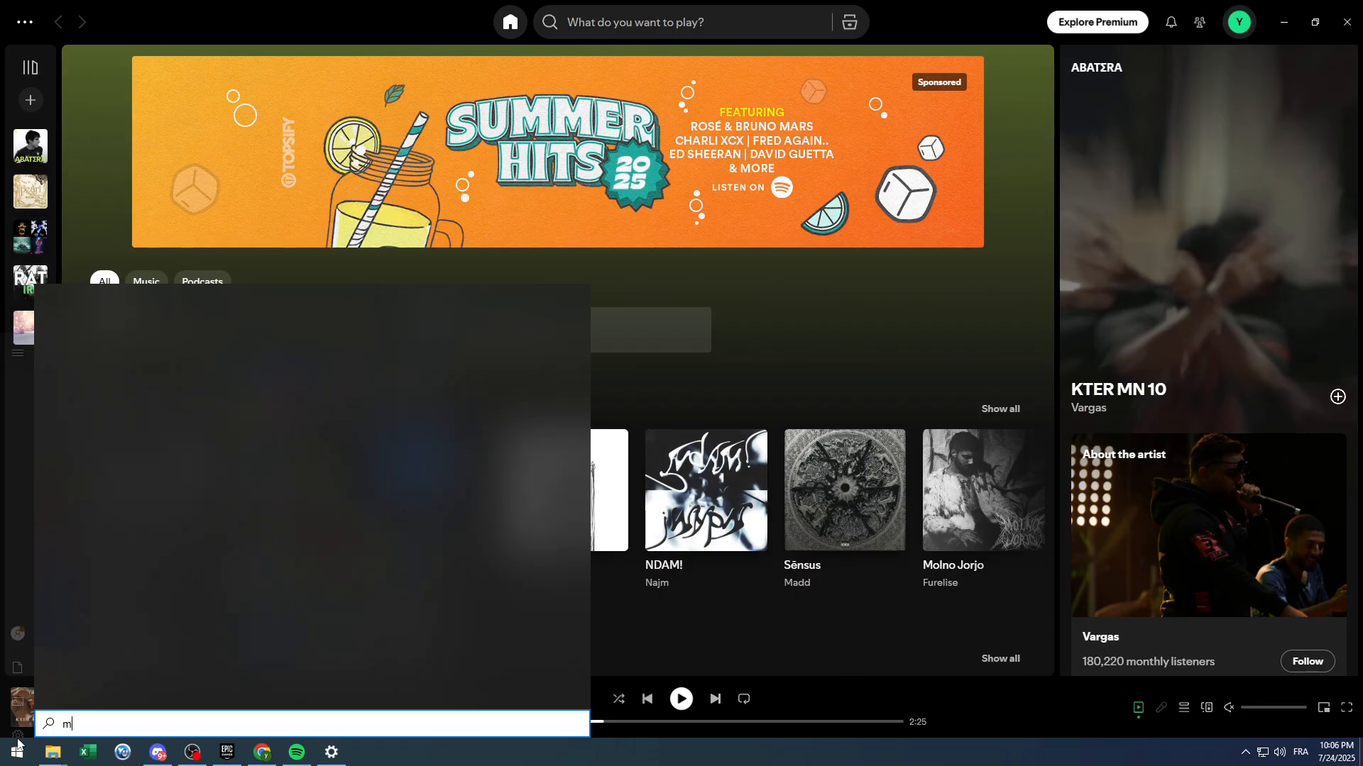
{"action": "type", "text": "icrosoft store"}
{"action": "key", "text": "Return"}
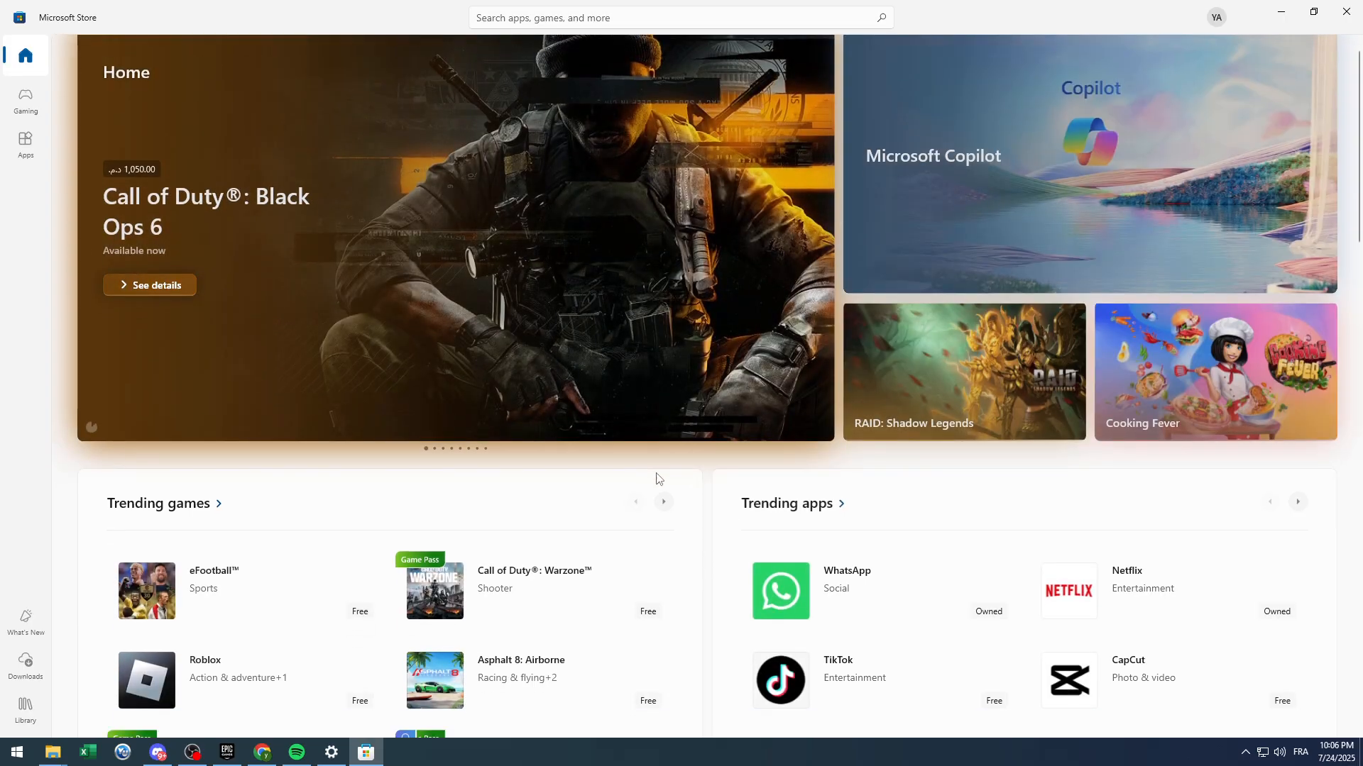
{"action": "scroll", "coordinate": [660, 479], "scroll_direction": "down", "scroll_amount": 3}
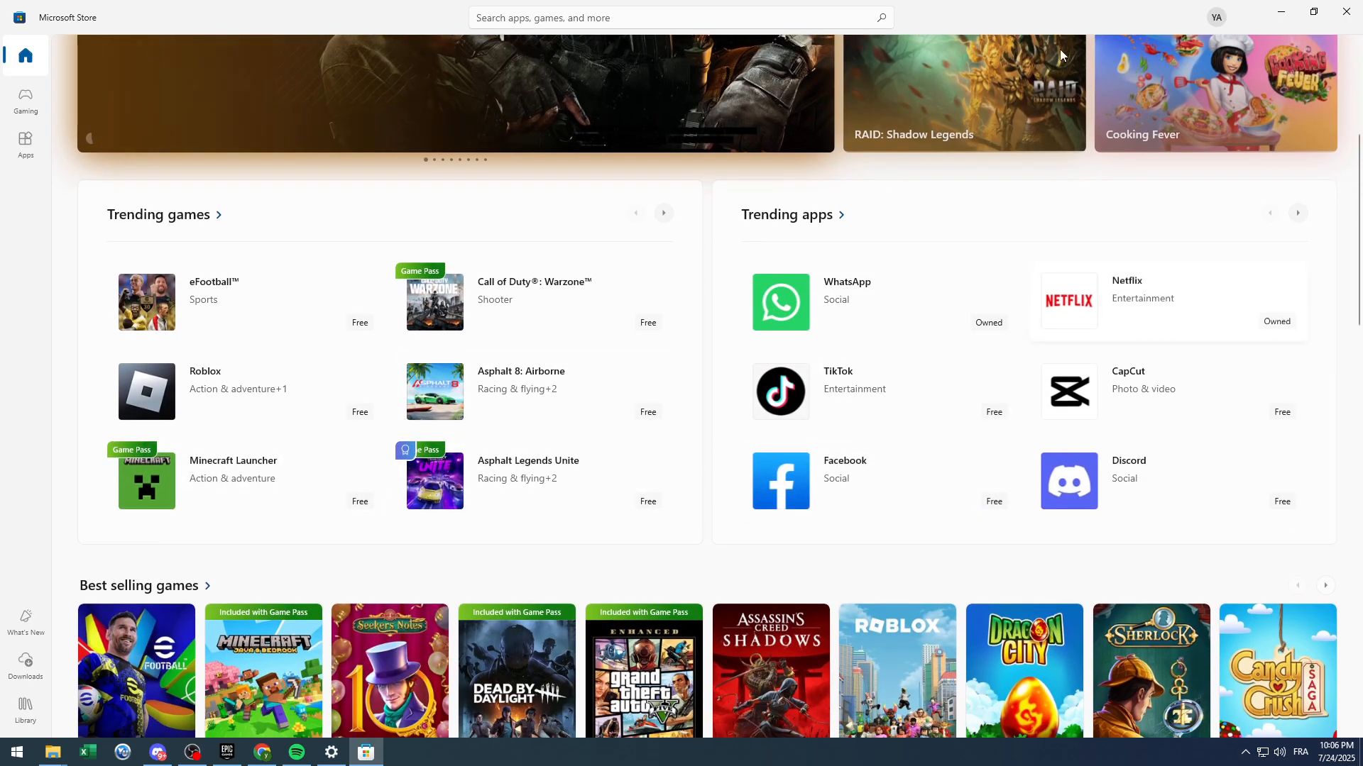
{"action": "scroll", "coordinate": [845, 325], "scroll_direction": "down", "scroll_amount": 4}
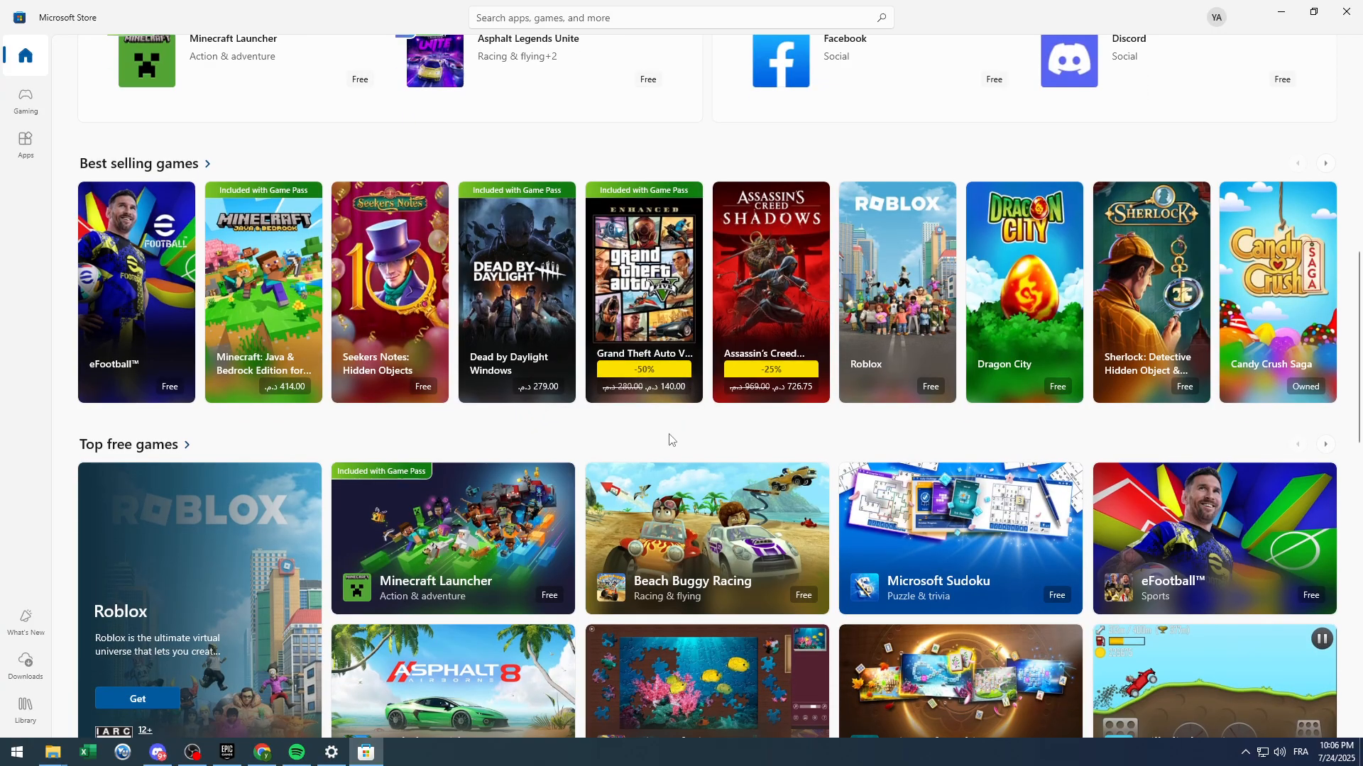
{"action": "left_click", "coordinate": [1279, 11]}
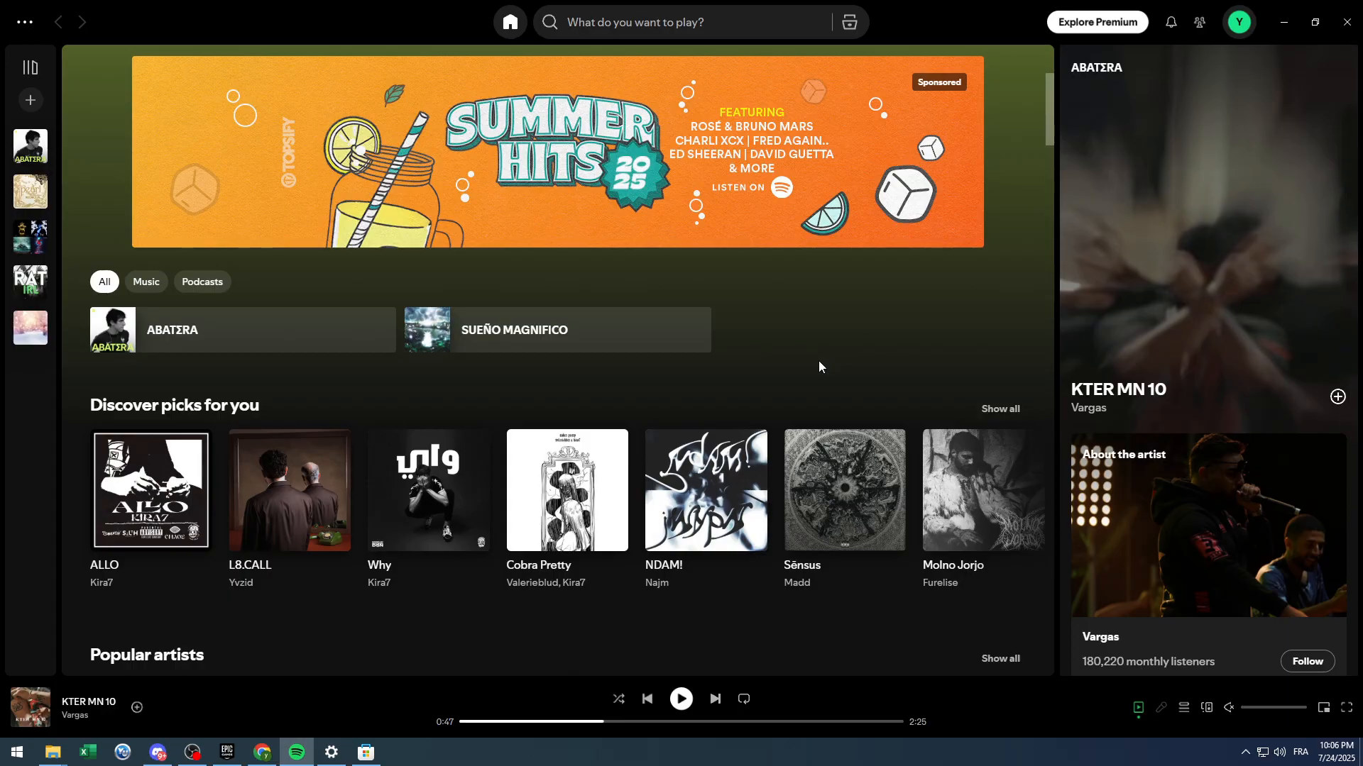
{"action": "left_click", "coordinate": [1238, 23]}
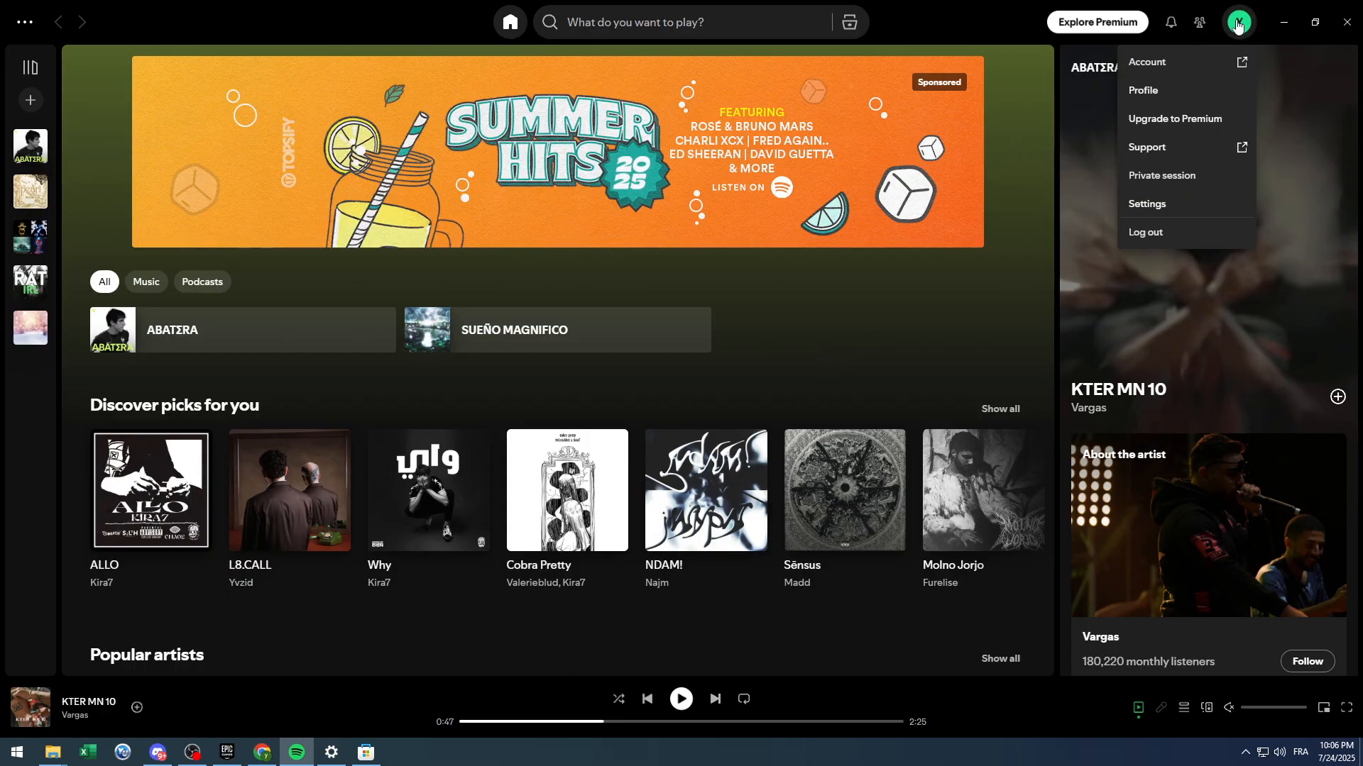
{"action": "left_click", "coordinate": [815, 356]}
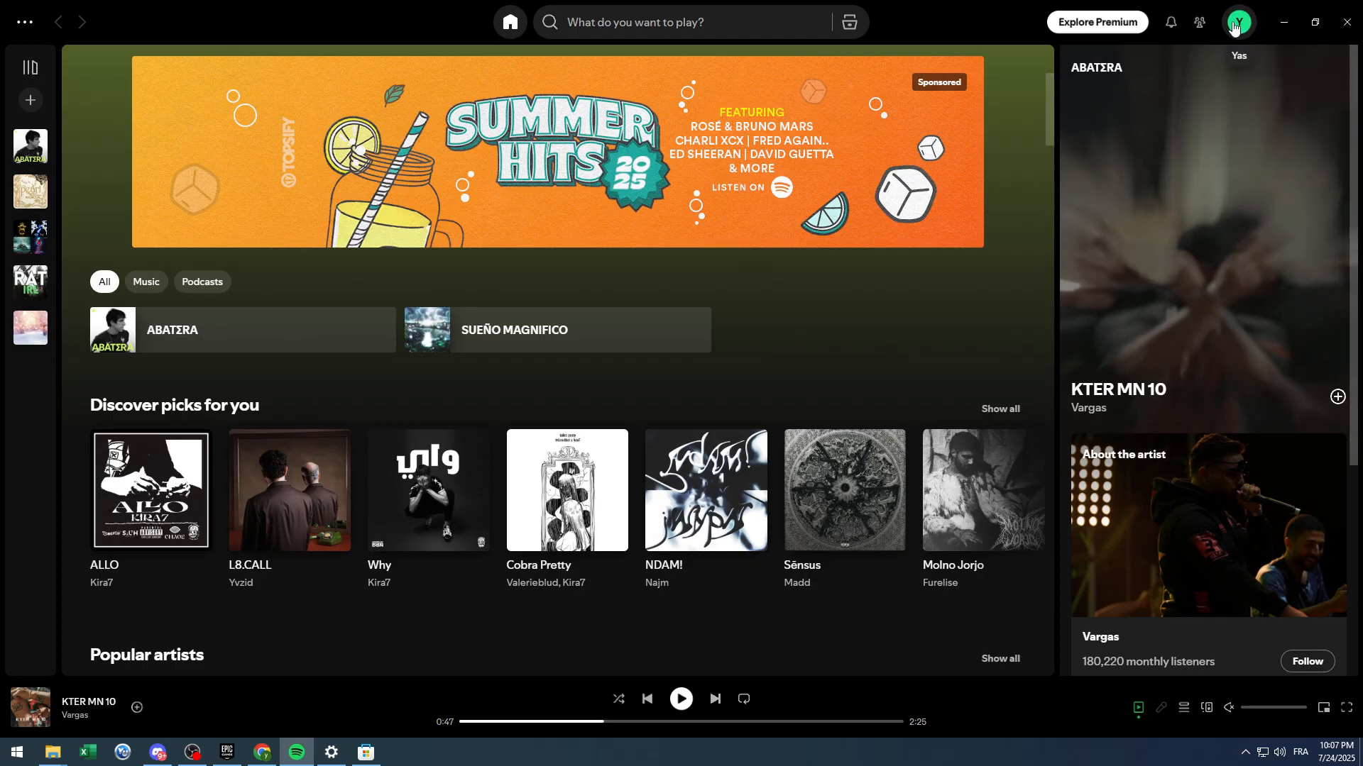
{"action": "mouse_move", "coordinate": [1203, 234]}
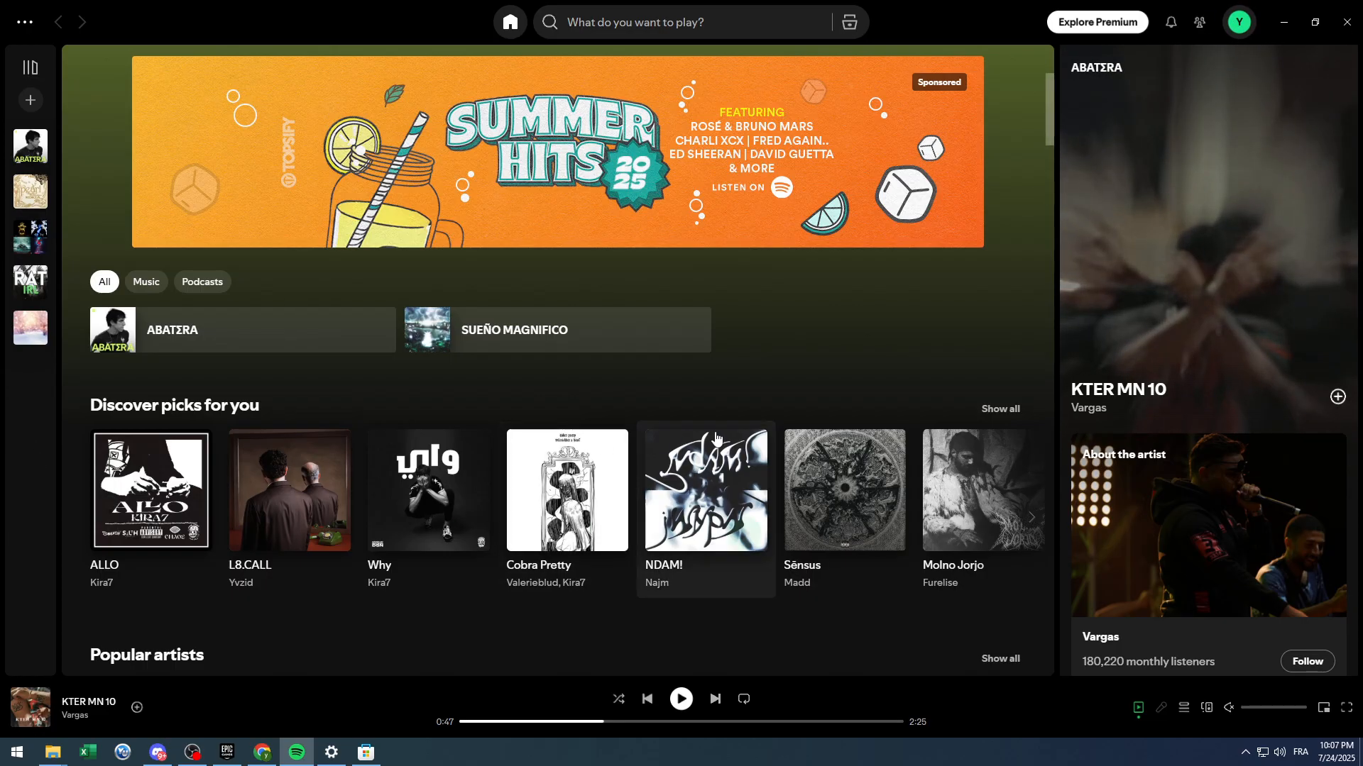
{"action": "mouse_move", "coordinate": [1203, 319]}
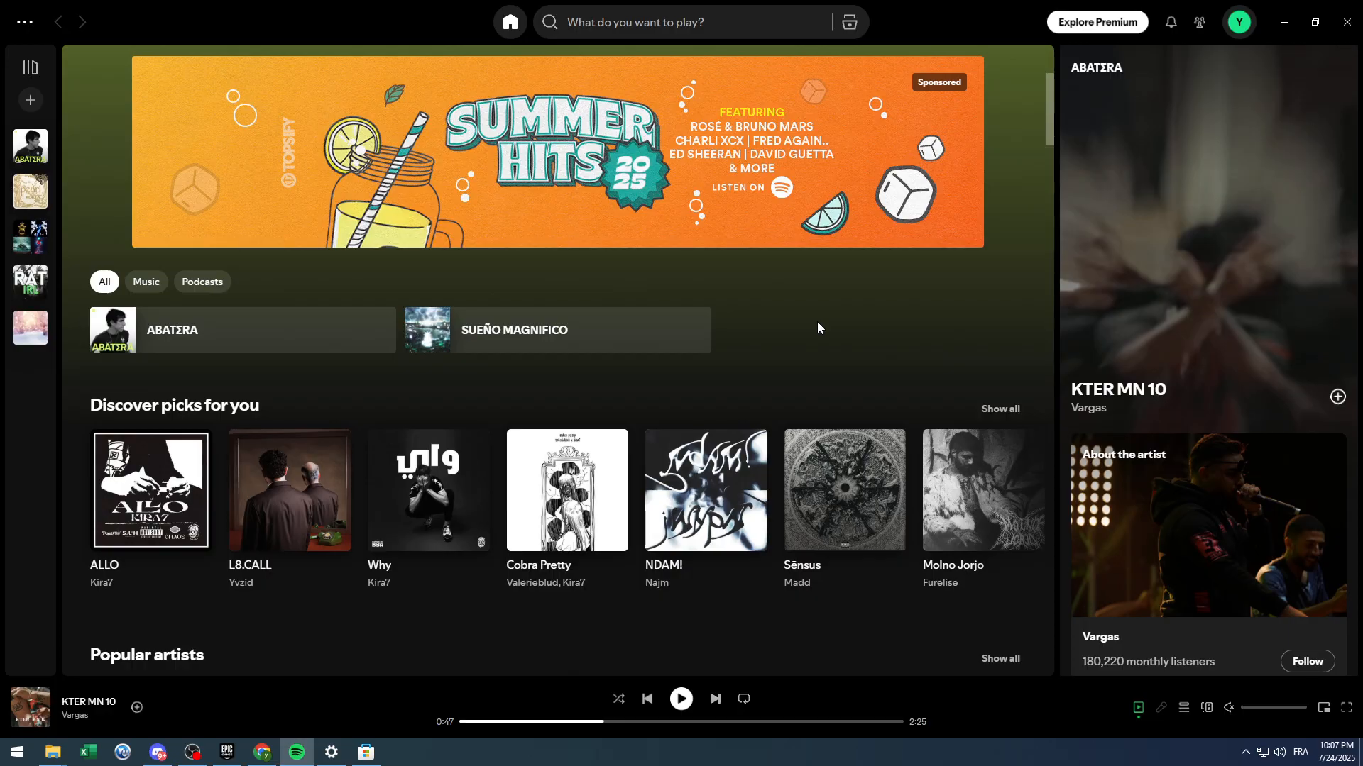
Show the Premium plans page listing Individual, Duo, Family and Student prices
{"action": "left_click", "coordinate": [1137, 30]}
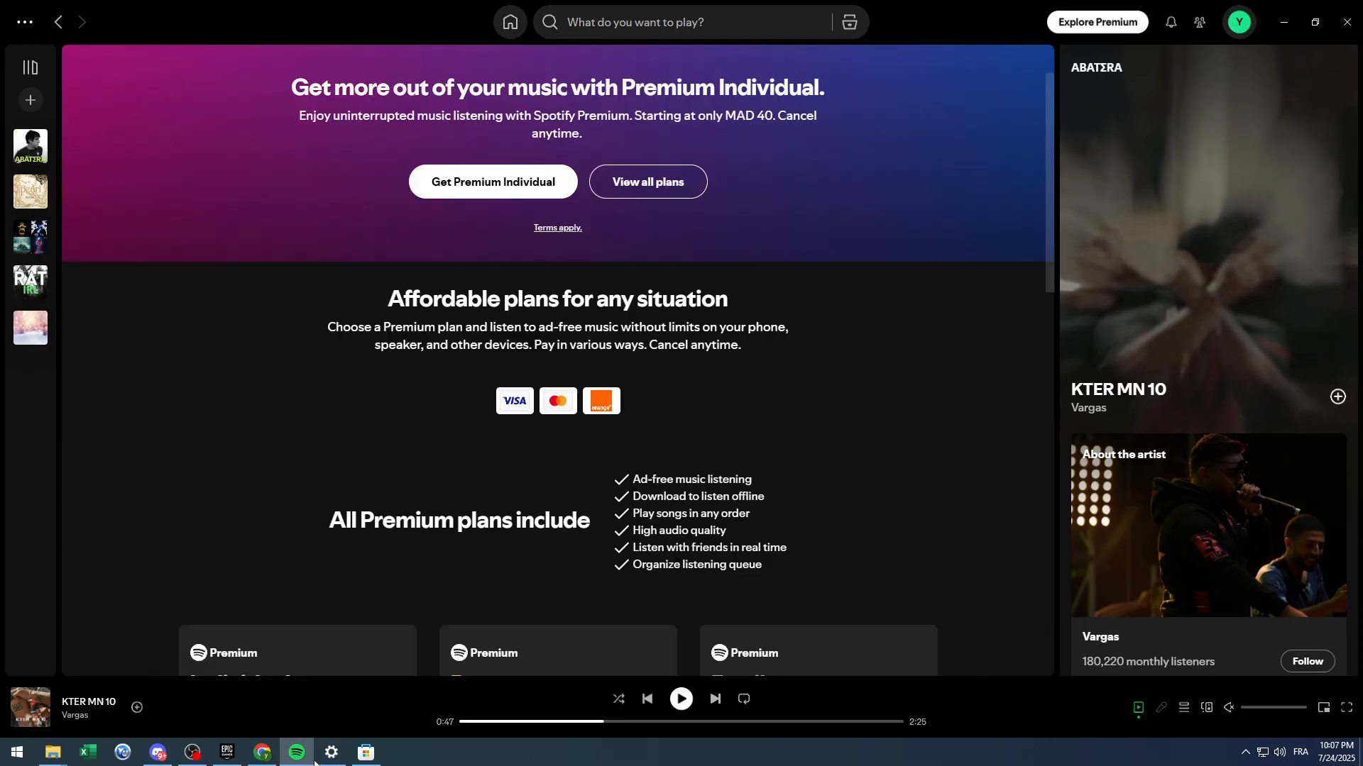
{"action": "scroll", "coordinate": [348, 583], "scroll_direction": "down", "scroll_amount": 5}
{"action": "scroll", "coordinate": [257, 431], "scroll_direction": "down", "scroll_amount": 5}
{"action": "scroll", "coordinate": [257, 431], "scroll_direction": "down", "scroll_amount": 1}
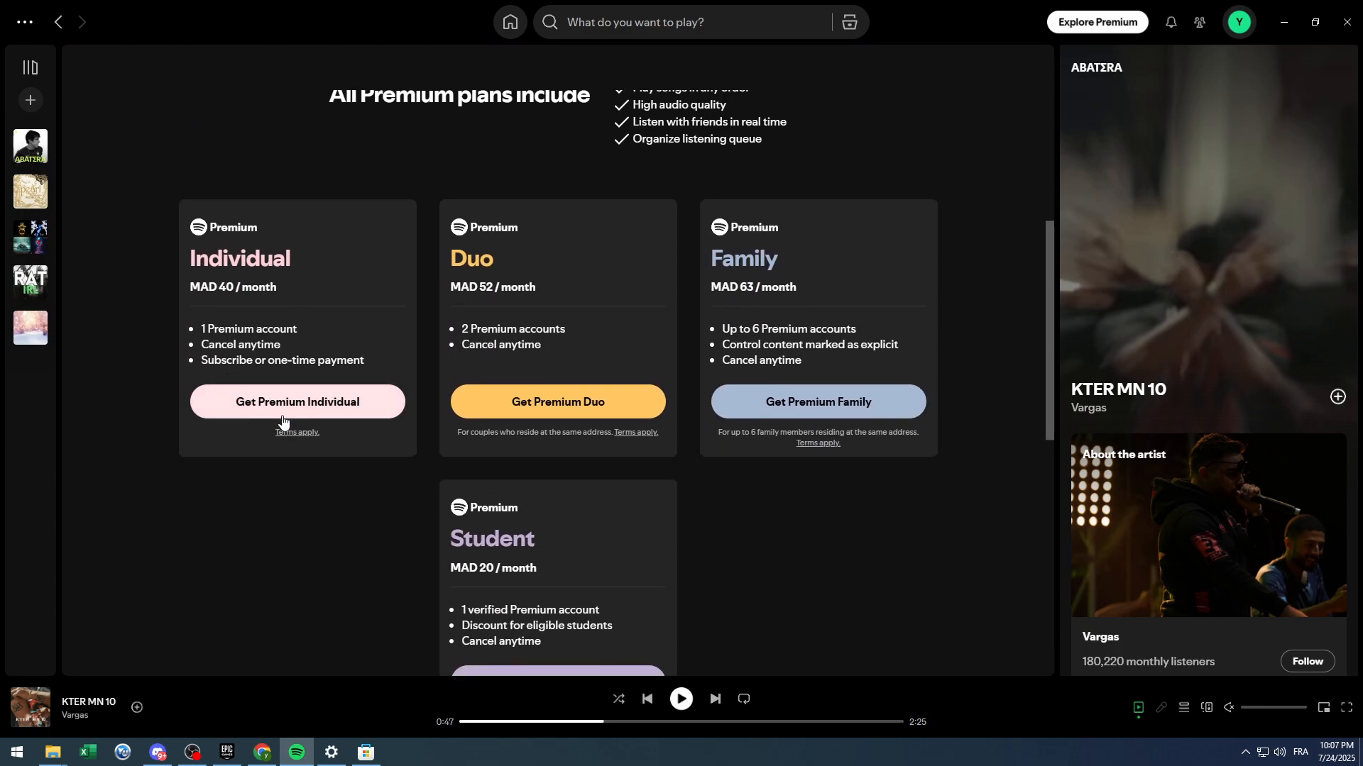